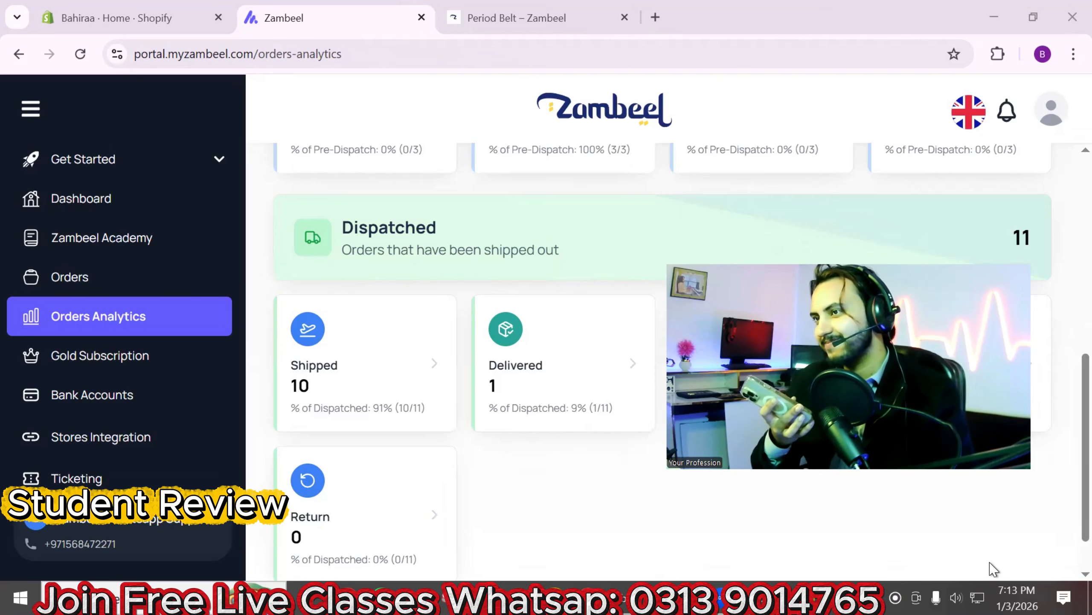
mouse_move(795, 360)
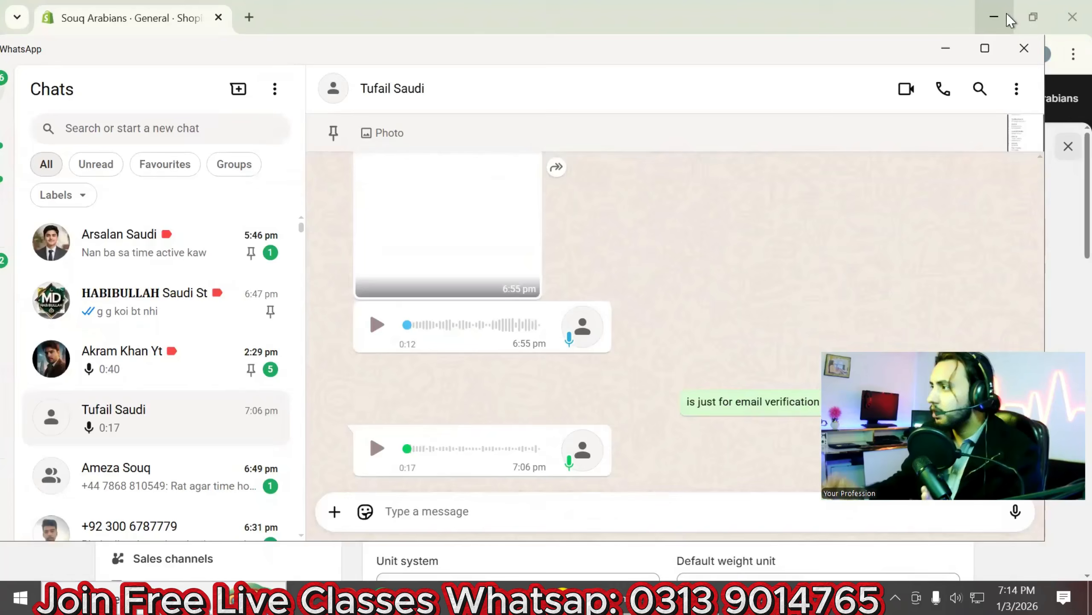
left_click(1048, 53)
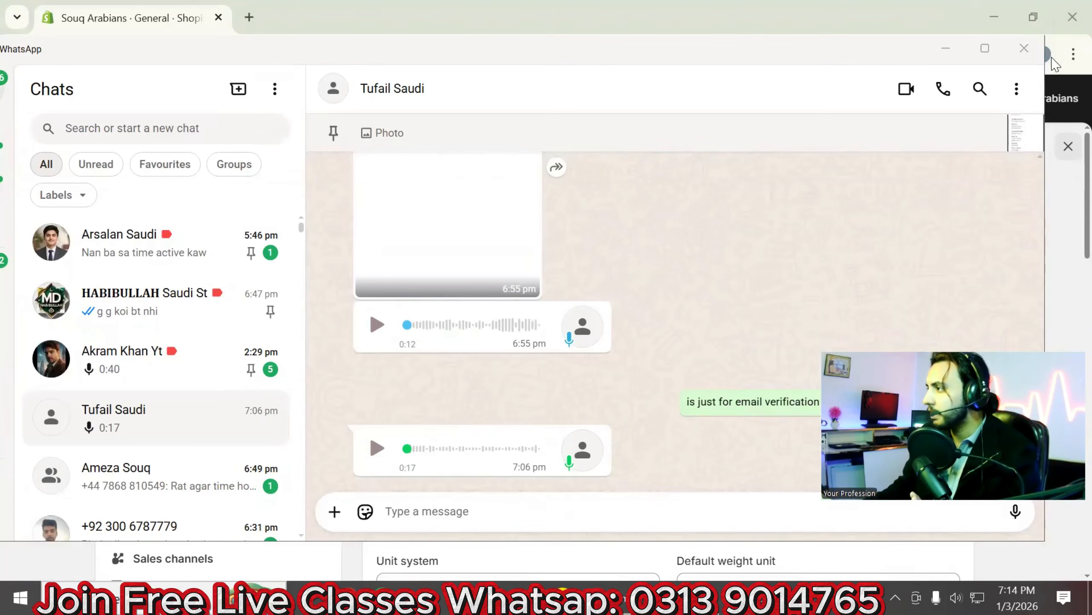
scroll(985, 172, "down", 5)
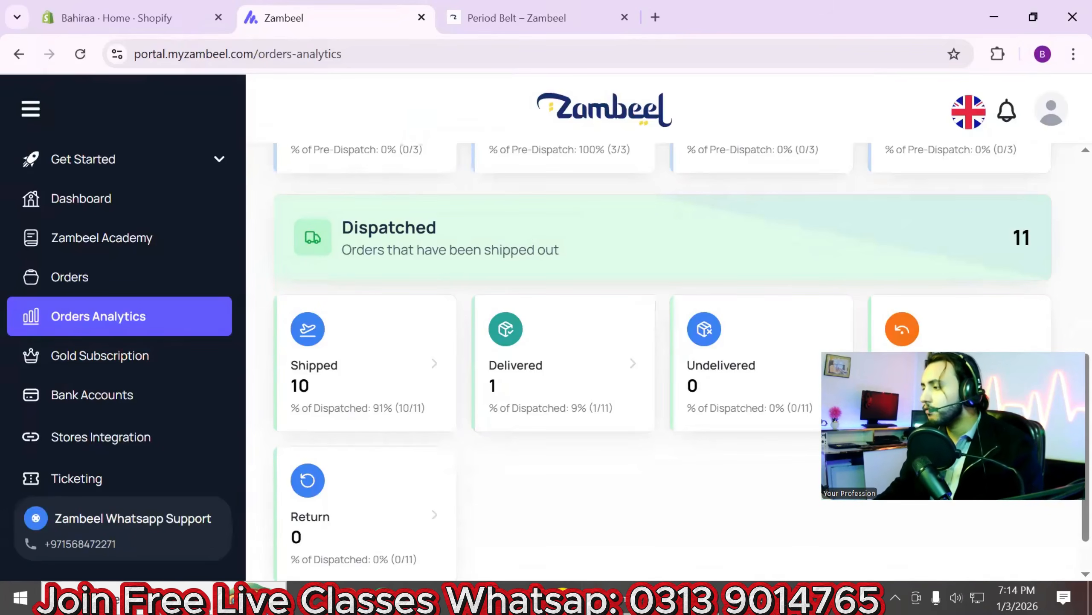
Review the dispatched-order analytics, then open the Orders list and examine the shipping status of the orders
mouse_move(607, 373)
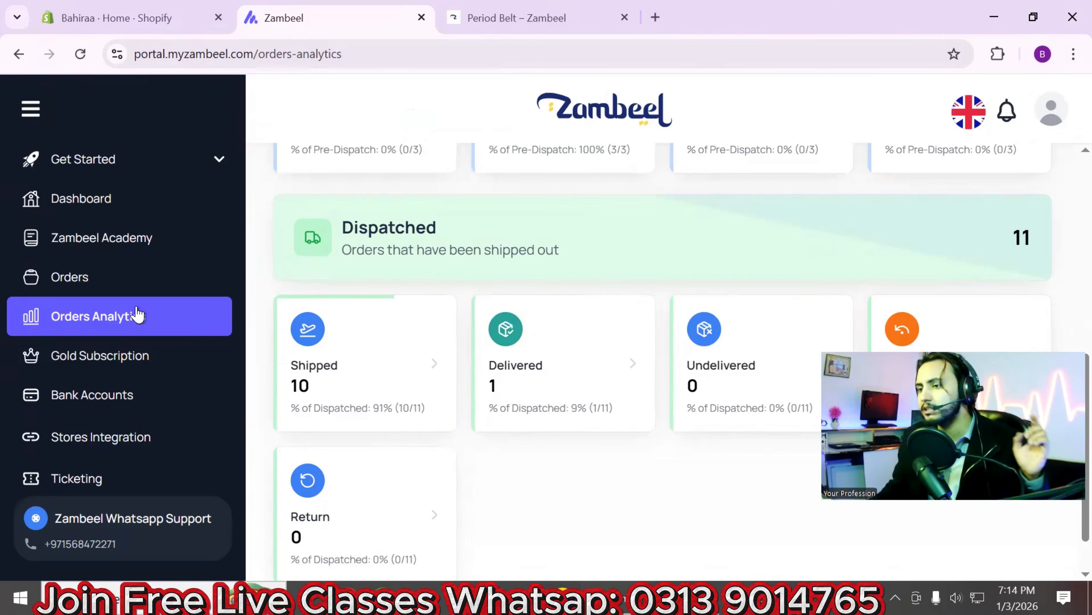
scroll(424, 331, "down", 1)
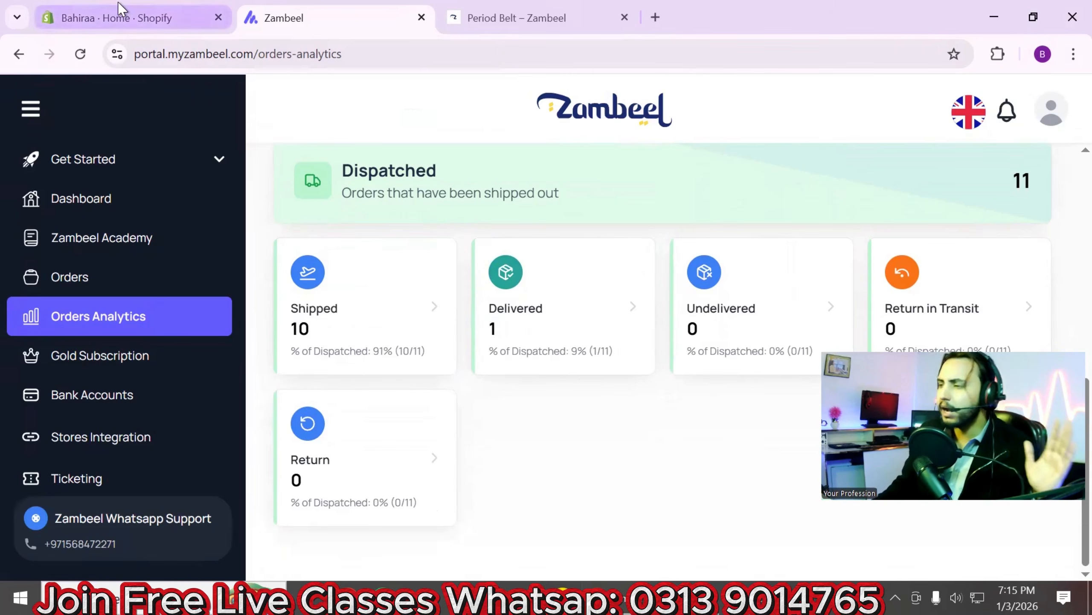
left_click(98, 285)
scroll(549, 366, "down", 10)
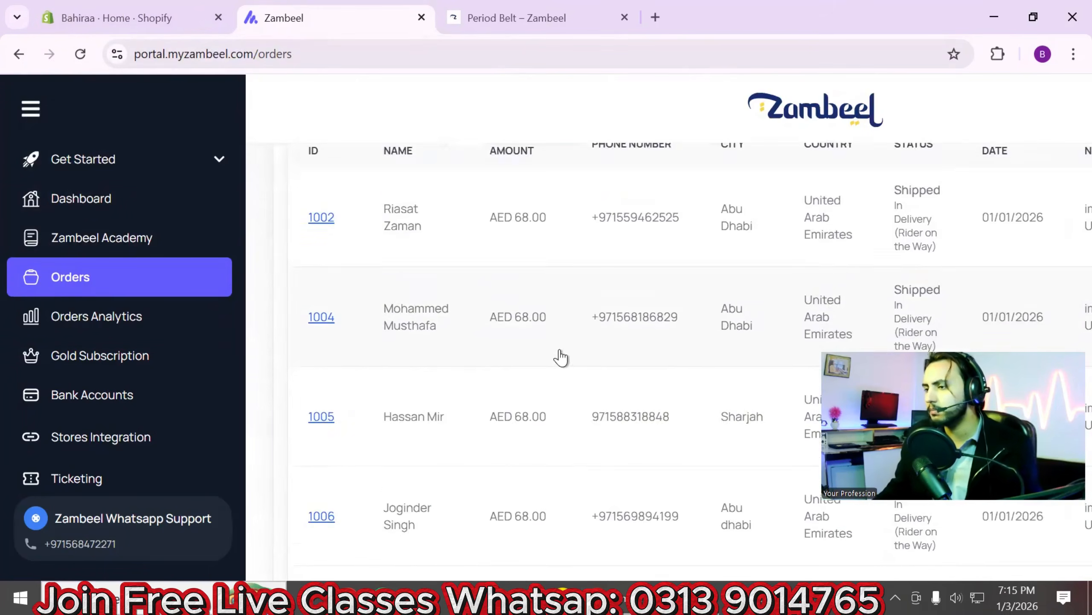
scroll(686, 269, "down", 1)
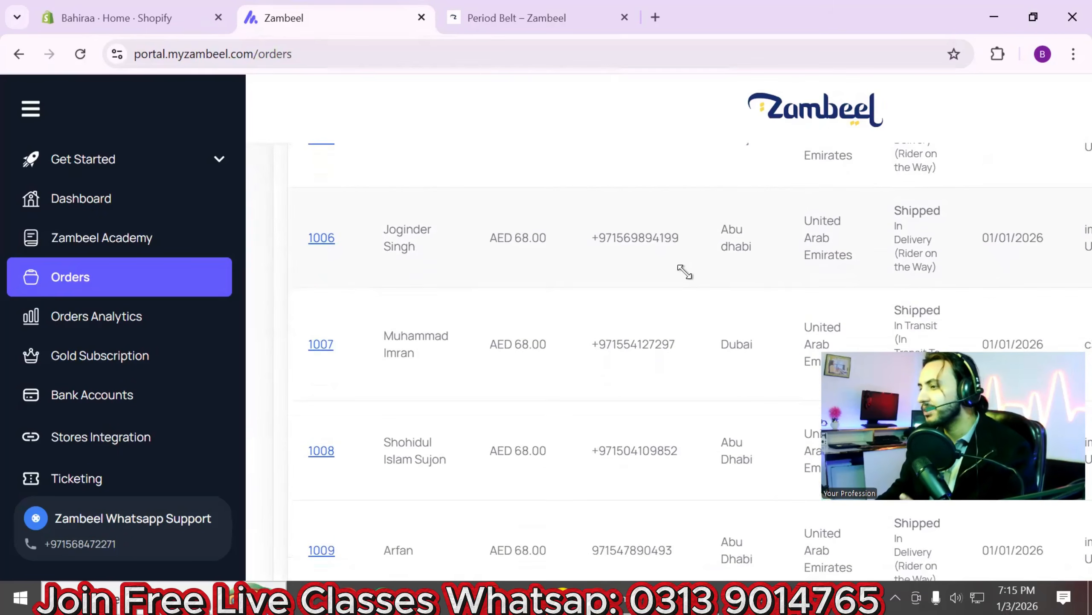
scroll(839, 261, "up", 2)
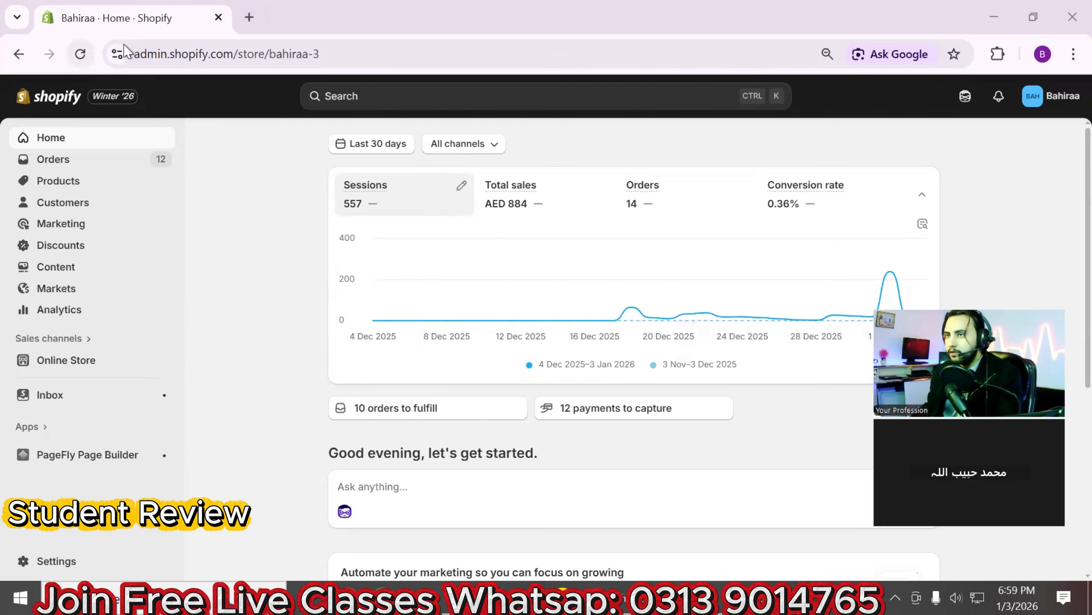
Open the Zambeel seller portal dashboard at portal.myzambeel.com/dashboard in a new browser tab
left_click(249, 17)
type("zambel")
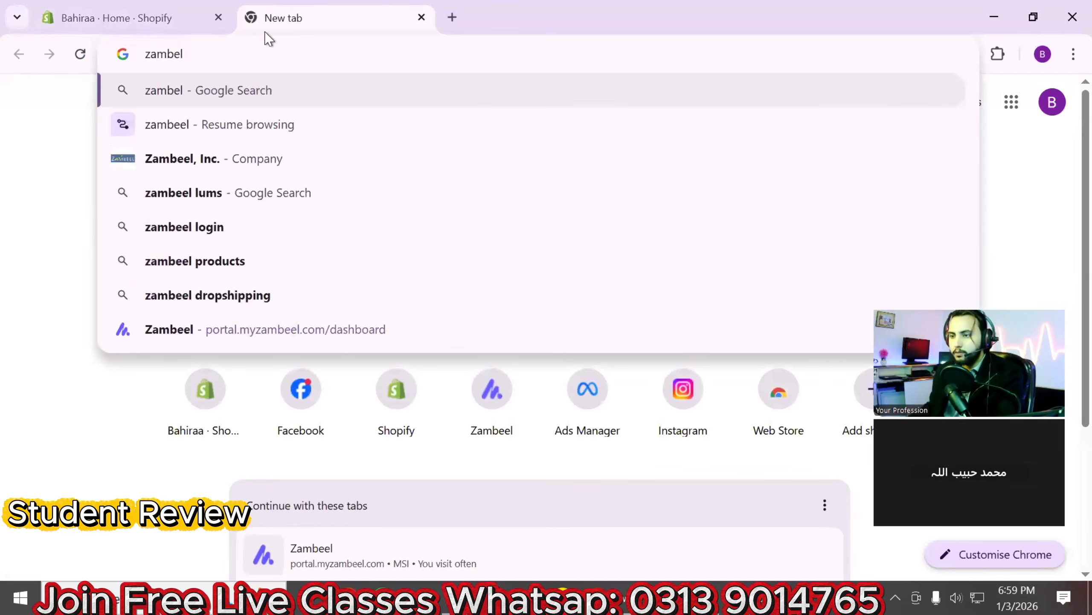
left_click(182, 320)
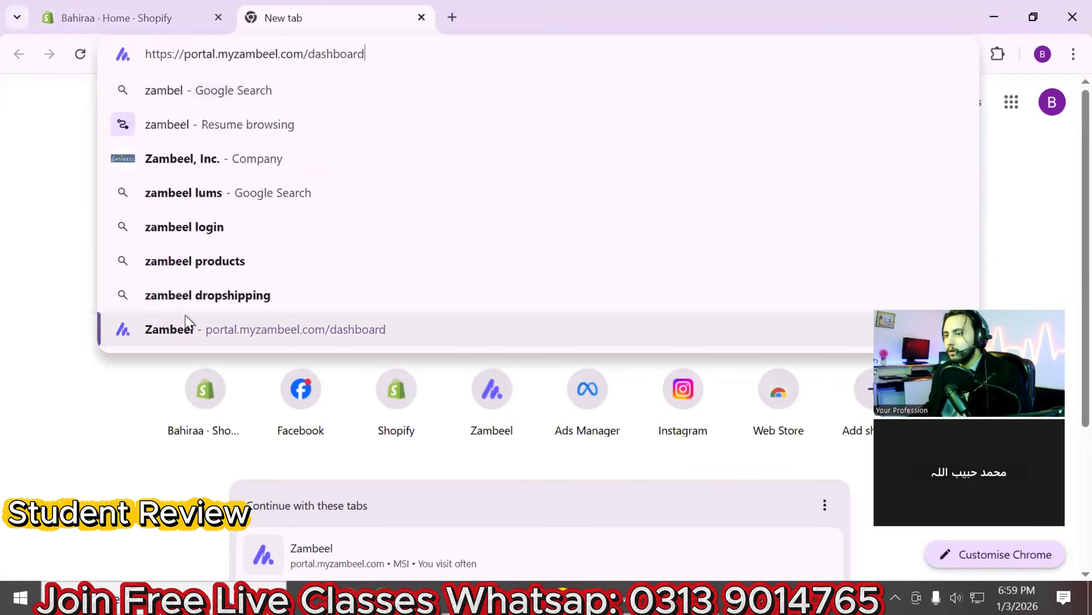
scroll(658, 382, "down", 2)
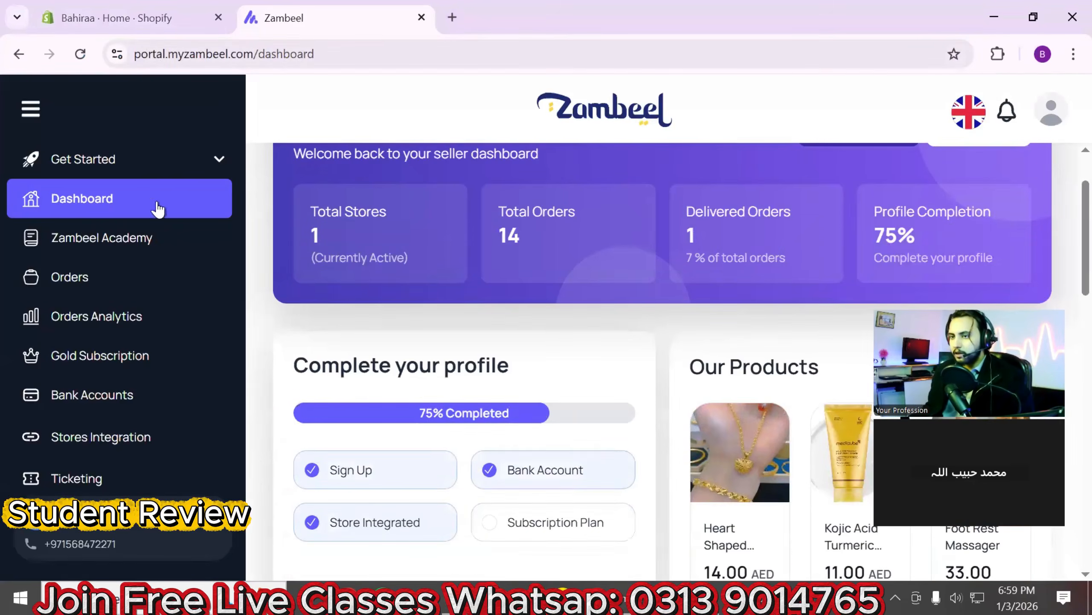
Open the portal's Orders list and examine the amount and shipping status of each order
left_click(78, 285)
scroll(582, 288, "down", 10)
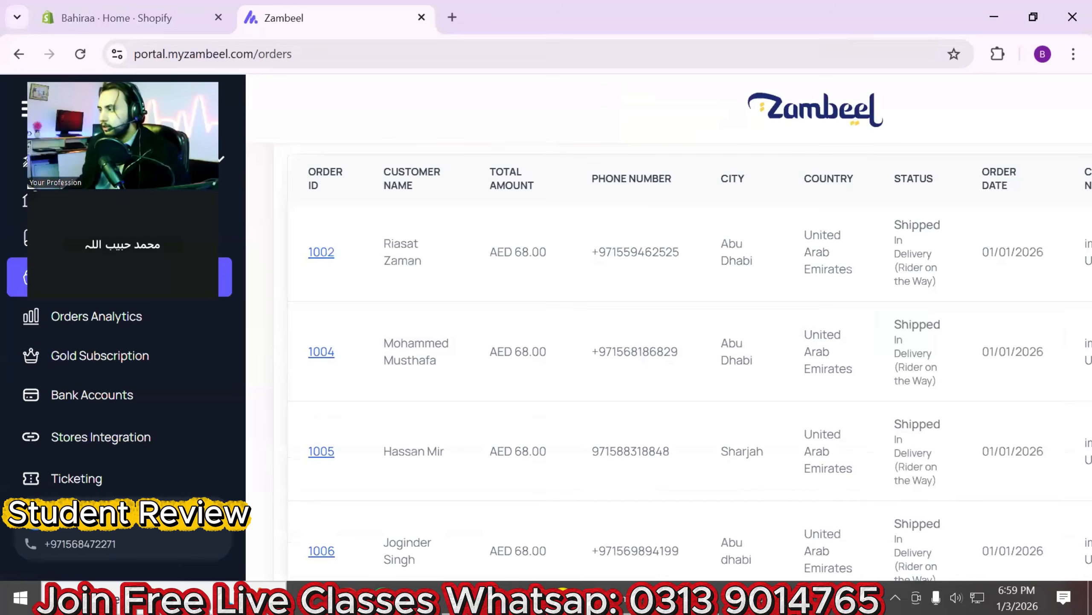
scroll(912, 246, "down", 1)
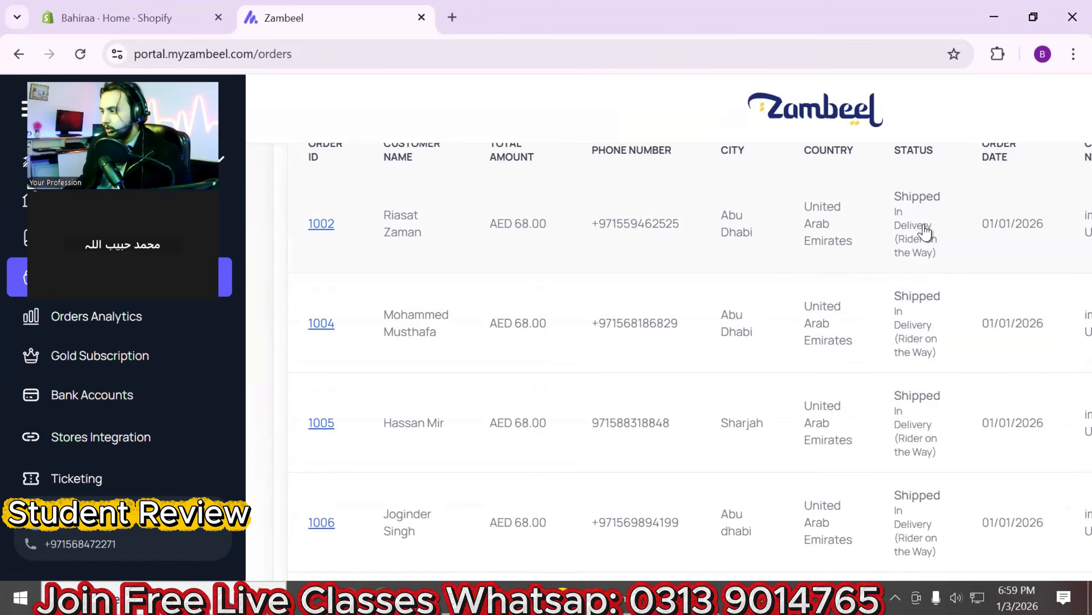
scroll(928, 258, "down", 3)
scroll(928, 290, "down", 7)
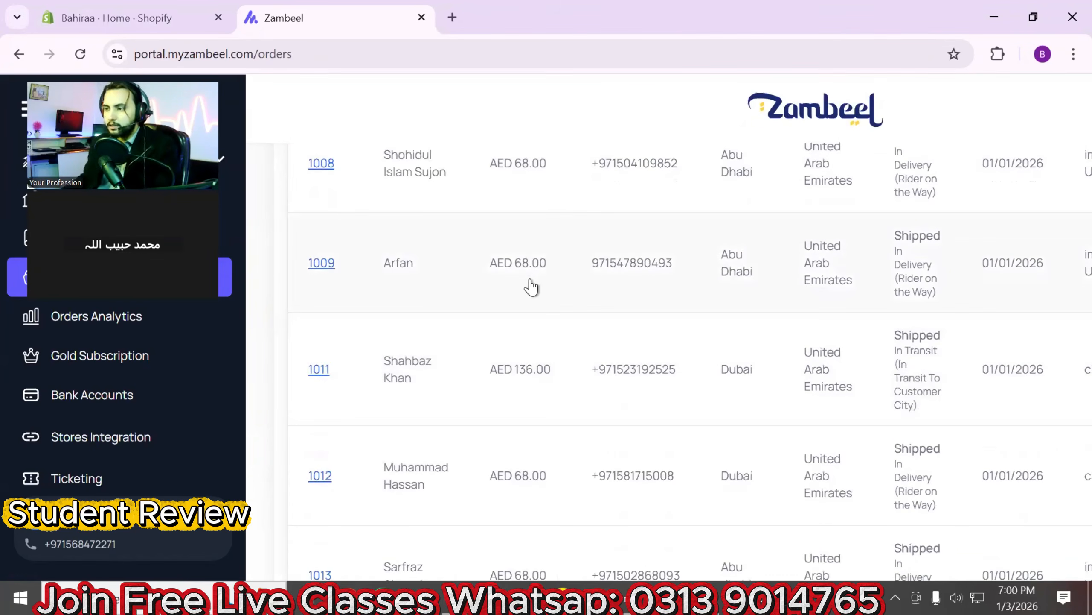
Search the web for Zambeel in another new tab and open the myzambeel.com store site
left_click(452, 21)
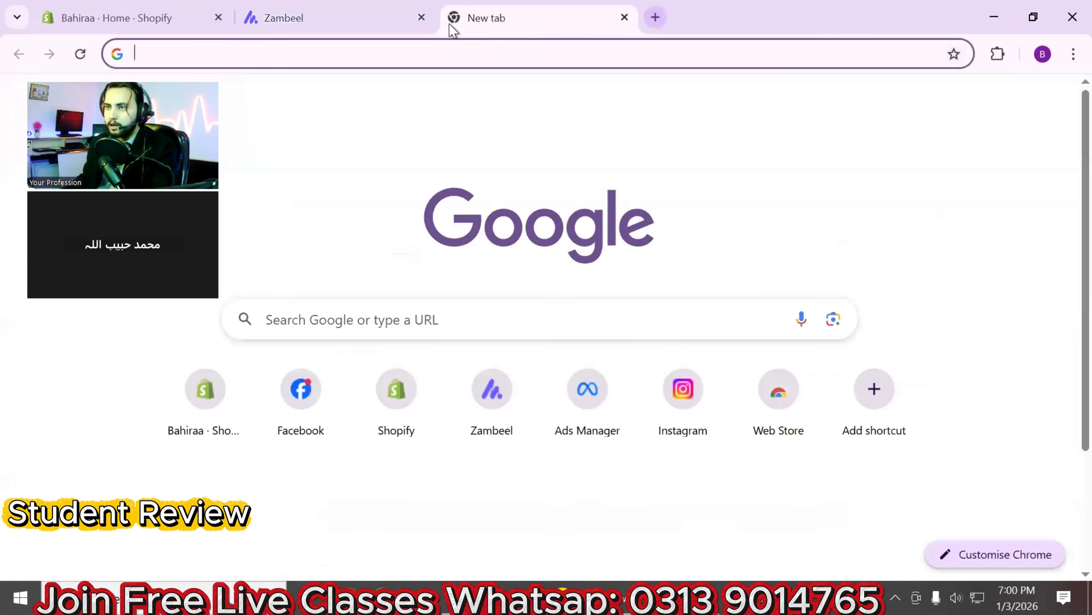
type("zambe")
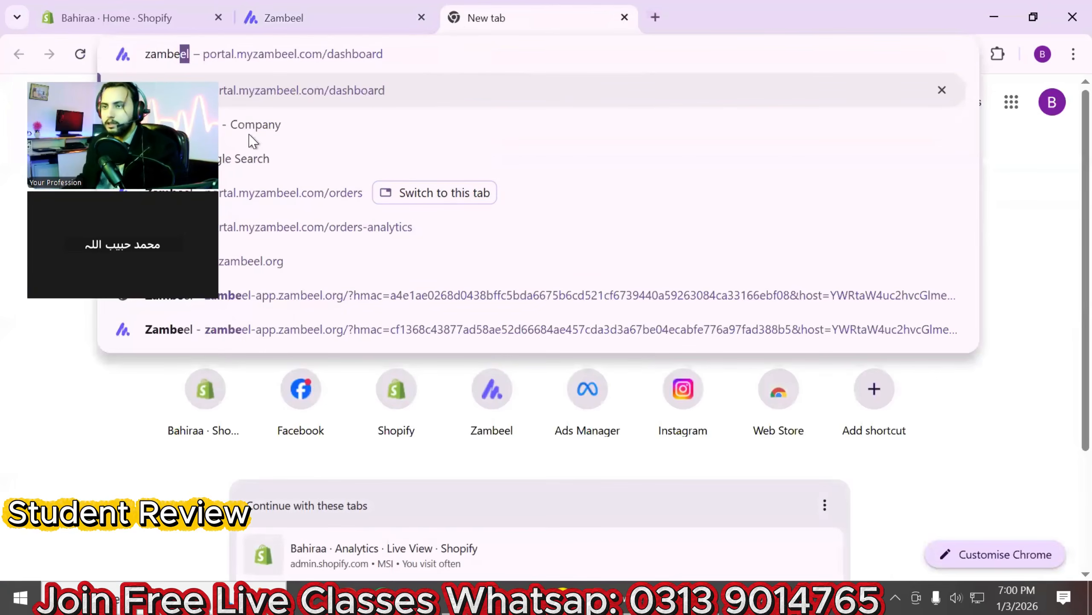
left_click(237, 125)
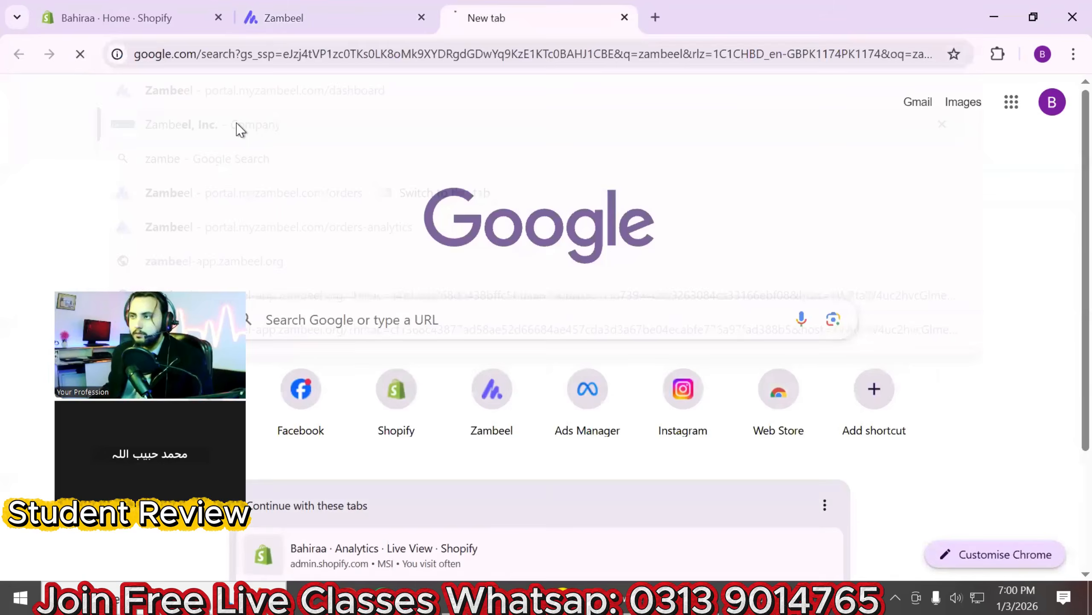
left_click(302, 249)
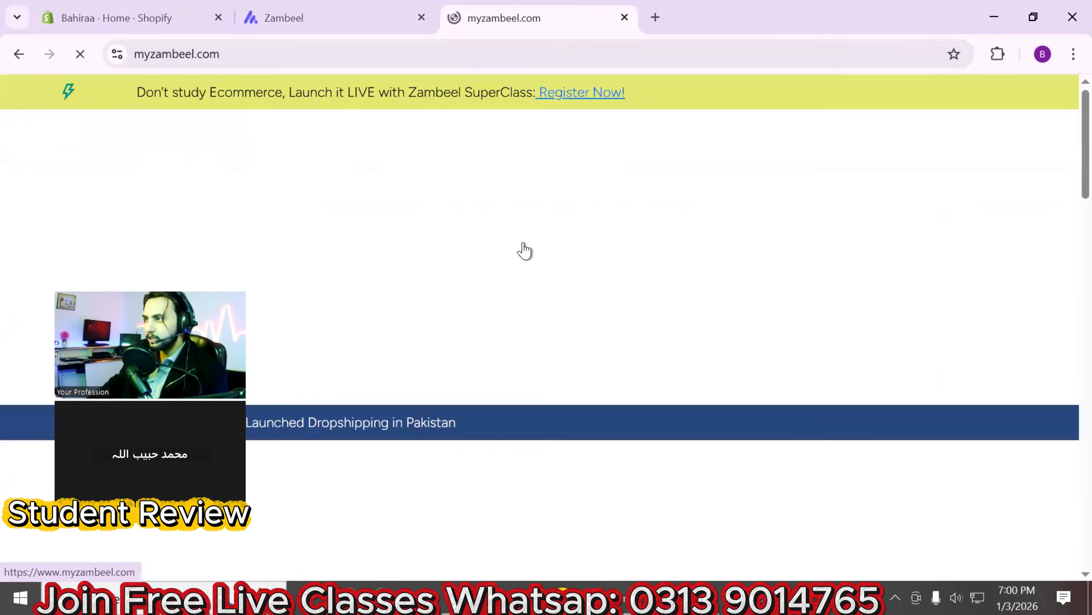
scroll(783, 194, "down", 2)
scroll(824, 96, "up", 1)
Dismiss the WhatsApp channel popup, search the store for "period", and open the Period Belt product to highlight its UAE price
left_click(817, 82)
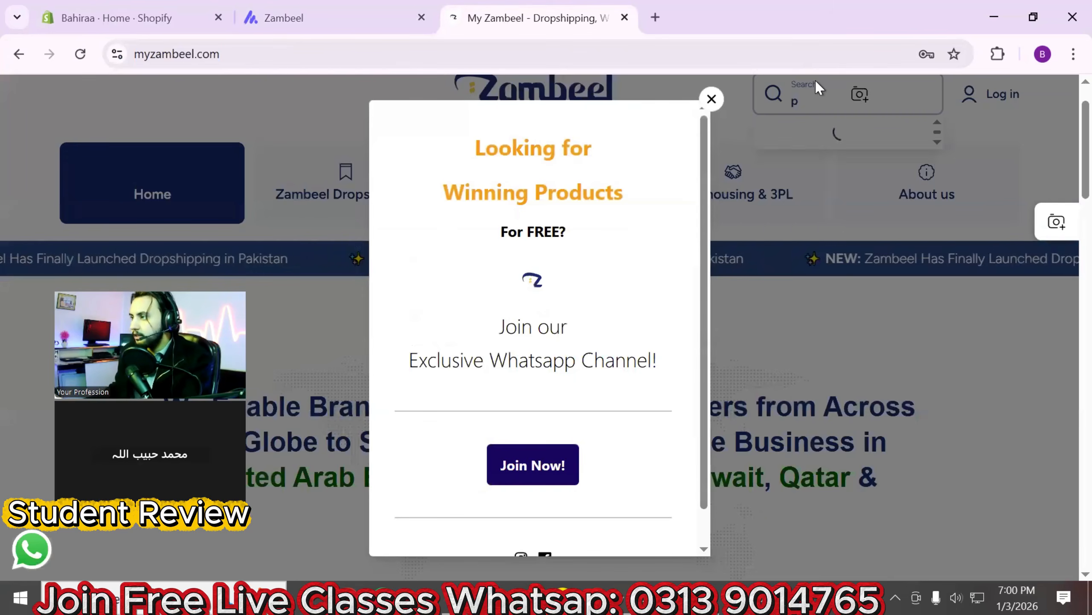
type("p")
left_click(712, 100)
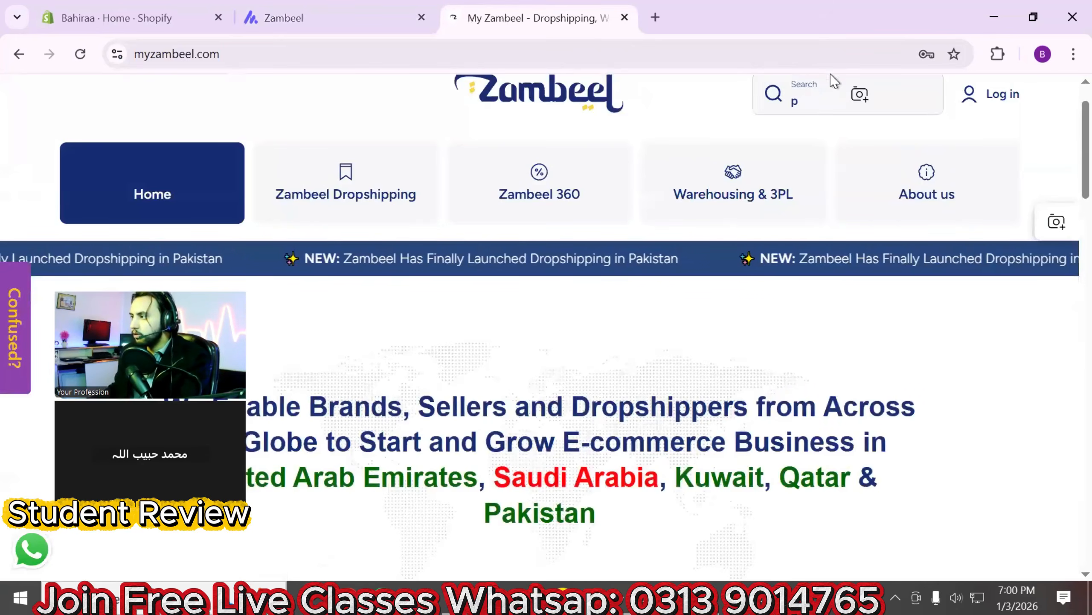
left_click(824, 98)
type("eriod")
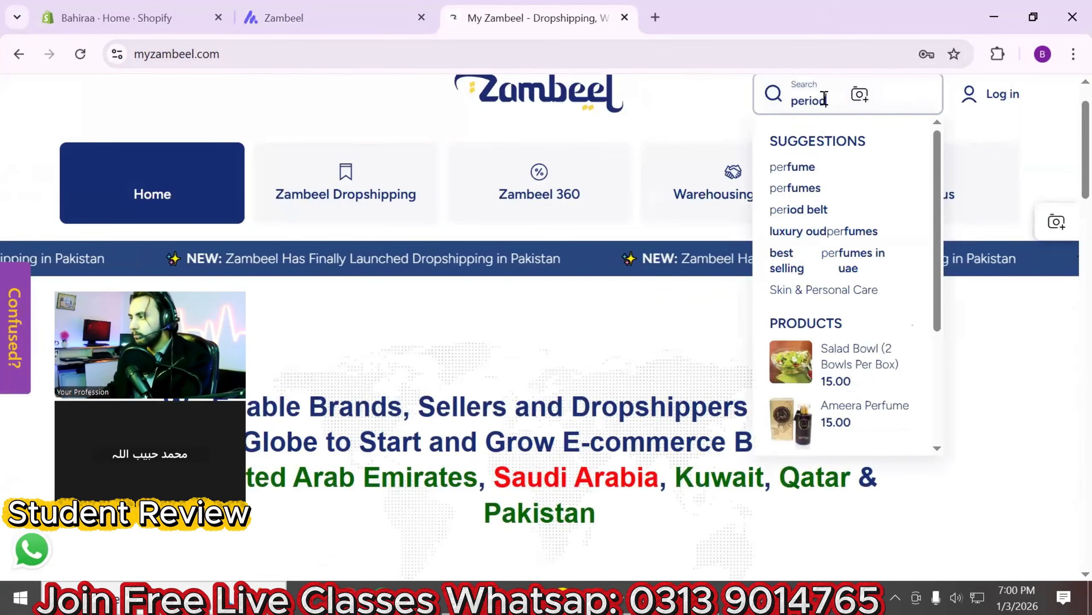
left_click(838, 446)
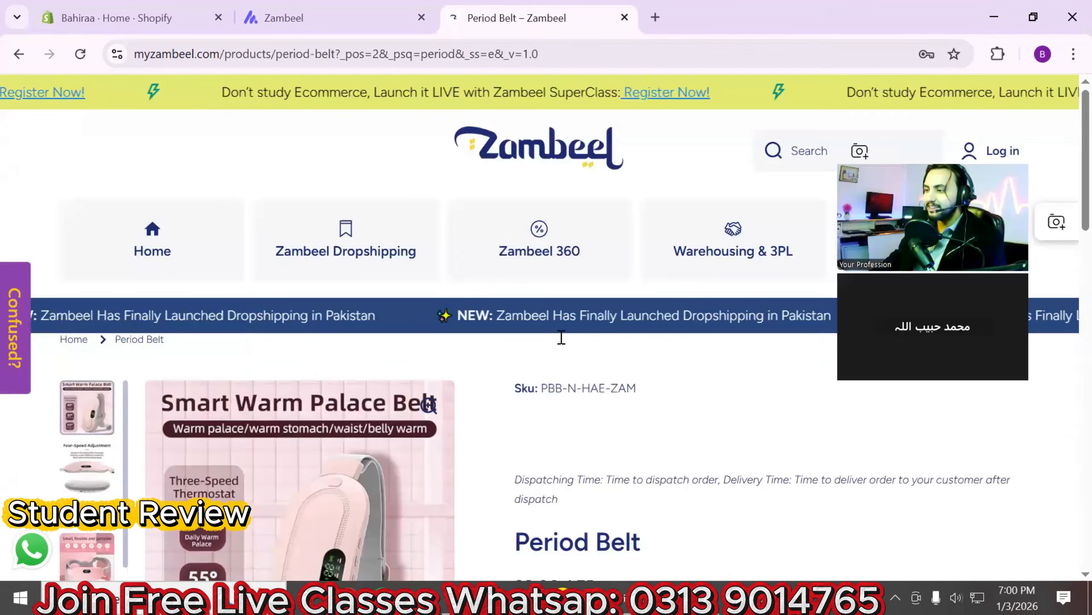
scroll(516, 327, "down", 5)
left_click_drag(514, 302, 608, 303)
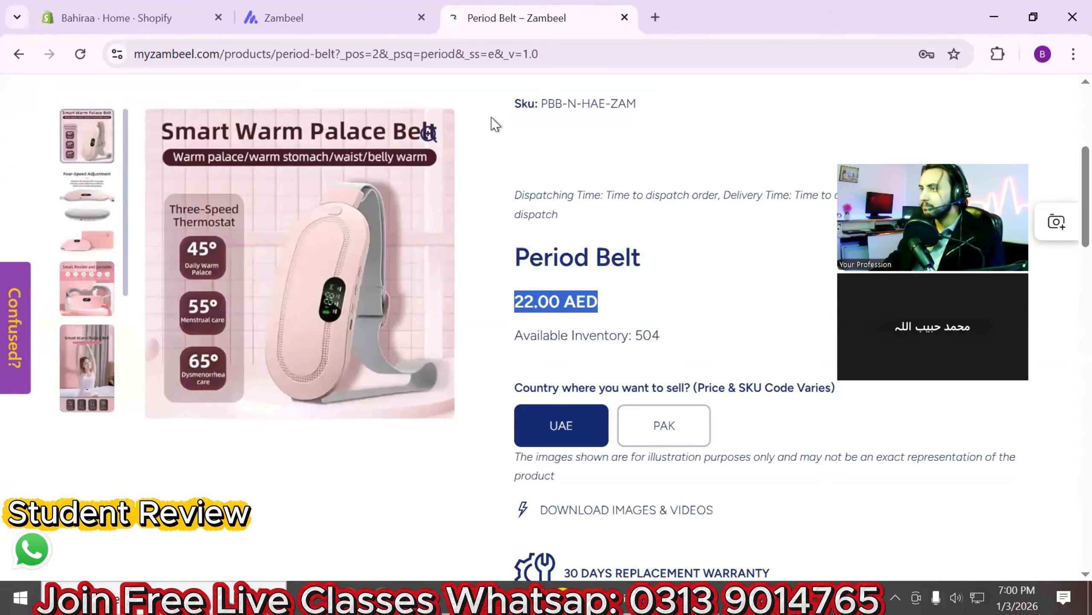
Return to the Zambeel orders and calculate 12 × 27 in Calculator
left_click(366, 13)
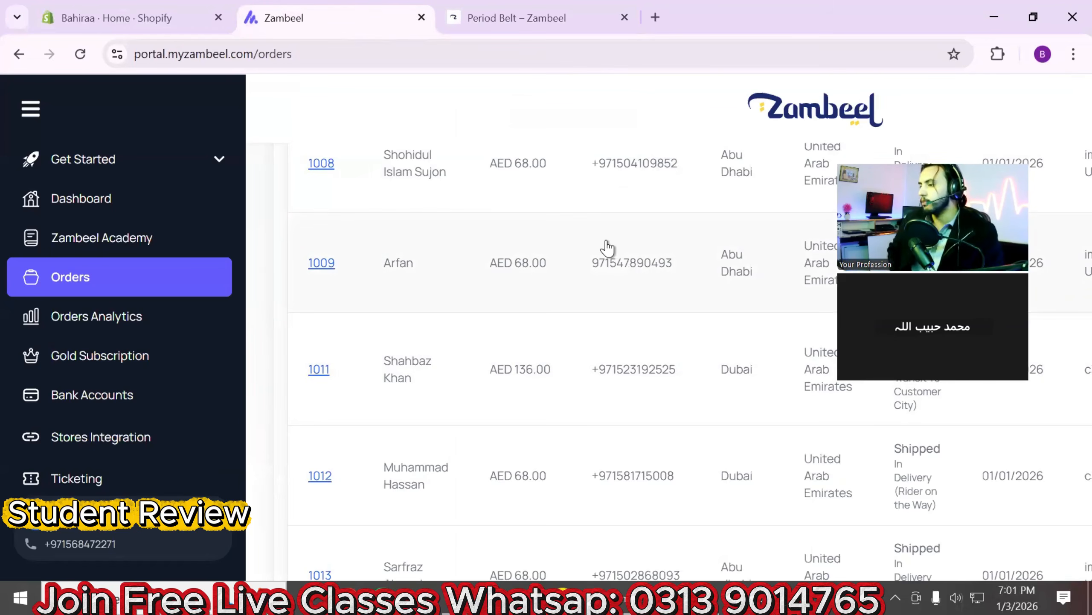
key("super+s")
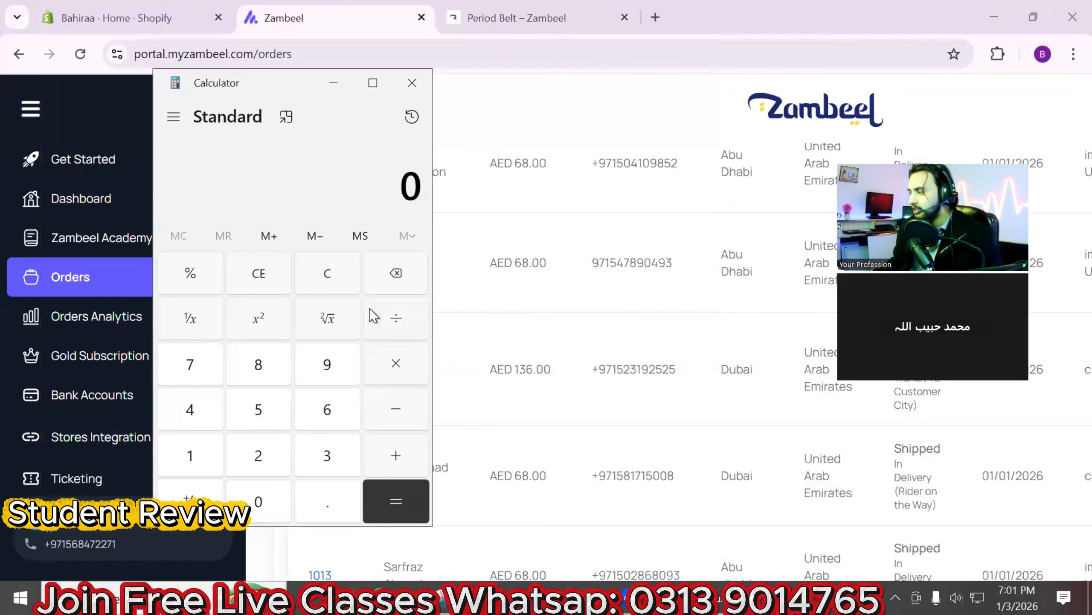
type("12*27=")
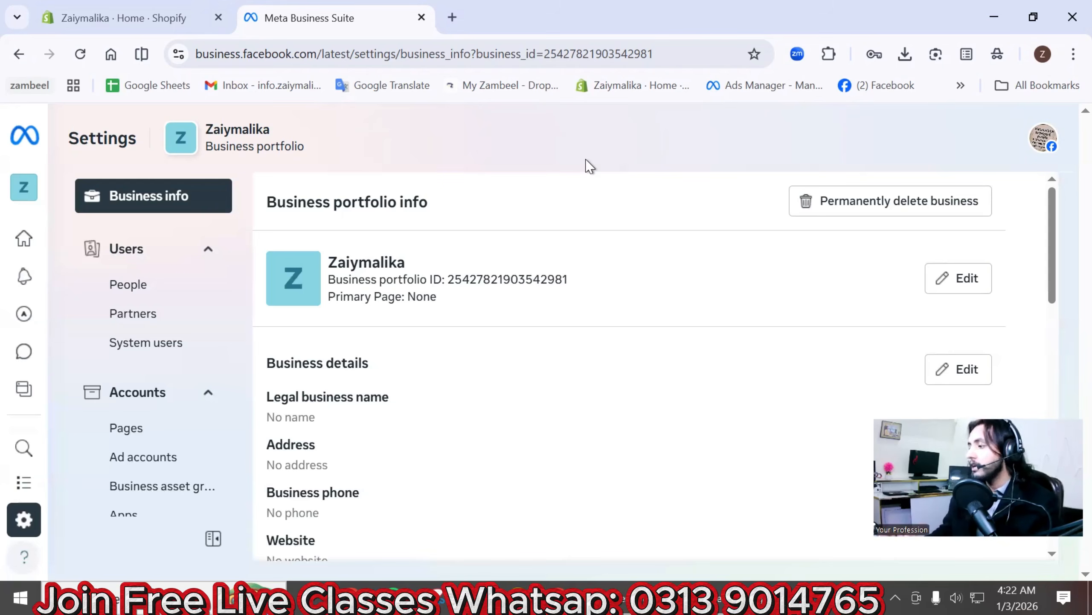
Collapse the Users group in the Zaiymalika business settings and open the Pages section under Accounts
left_click(208, 249)
left_click(208, 306)
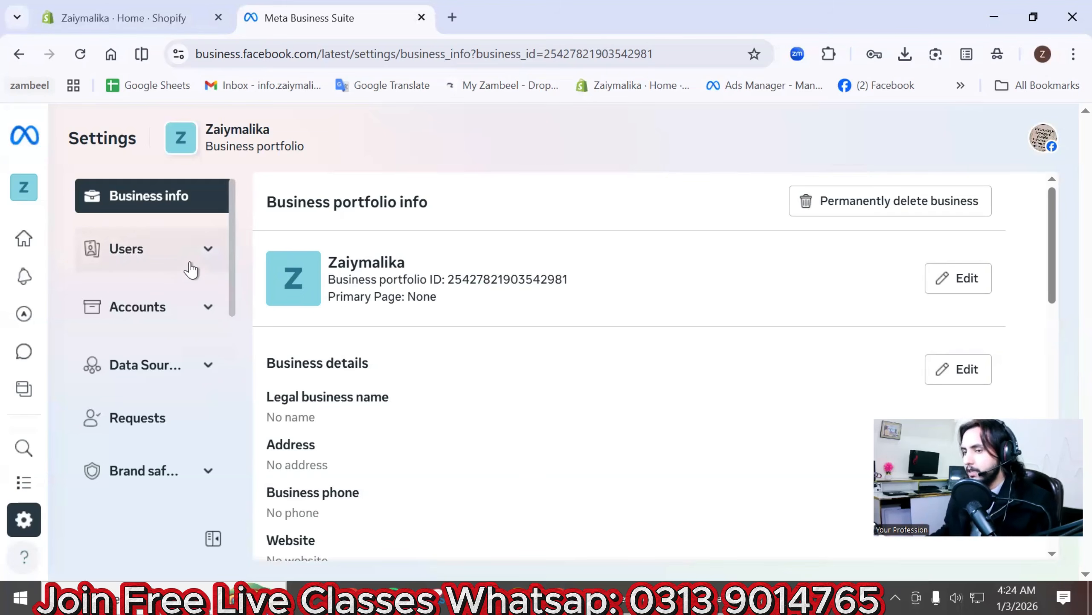
left_click(204, 304)
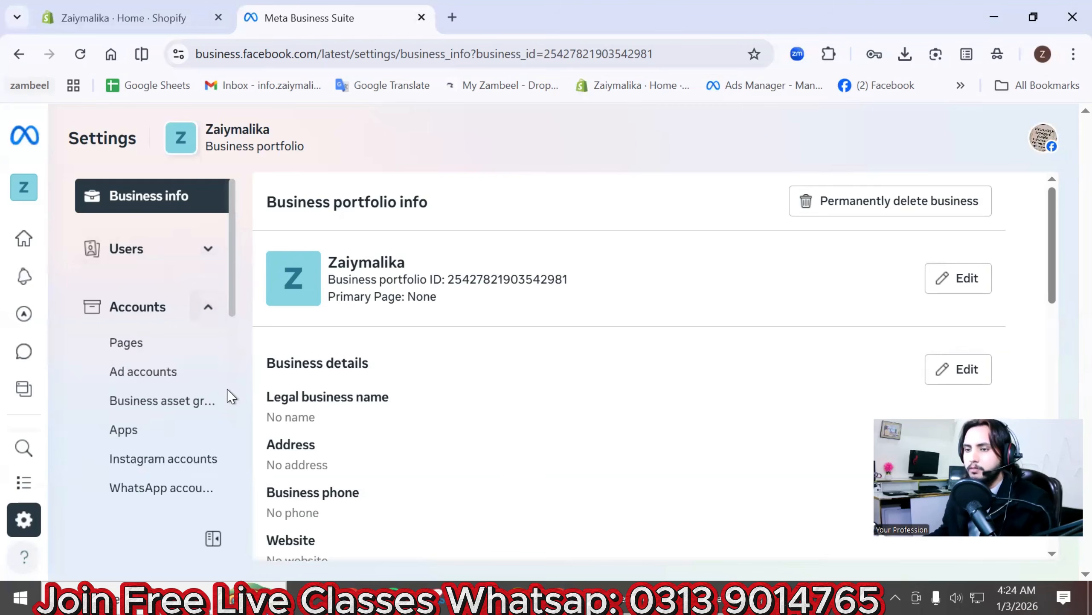
scroll(232, 396, "down", 1)
left_click(137, 287)
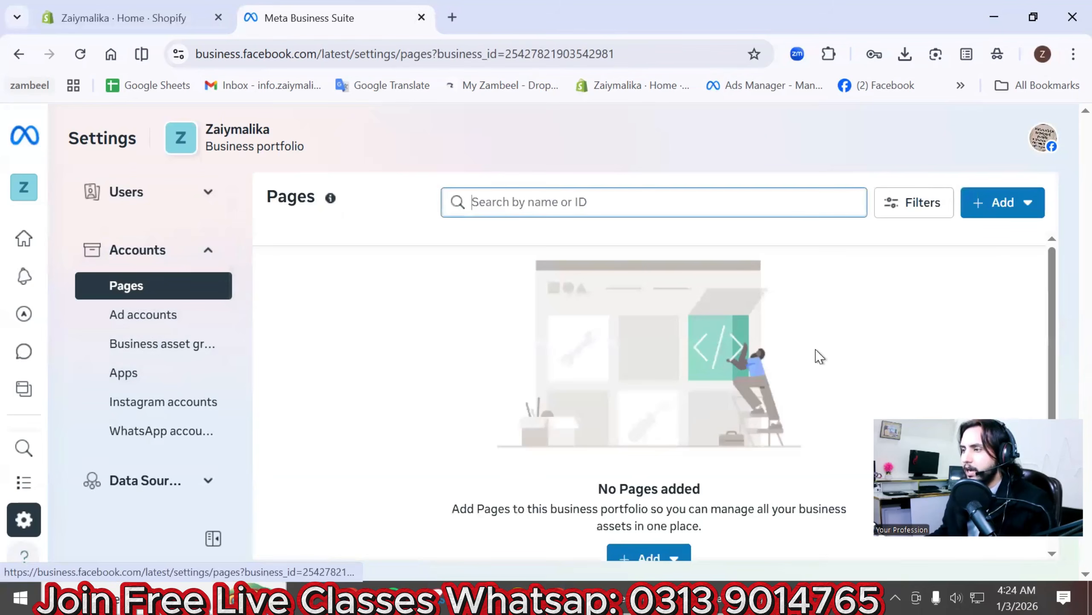
left_click(1023, 209)
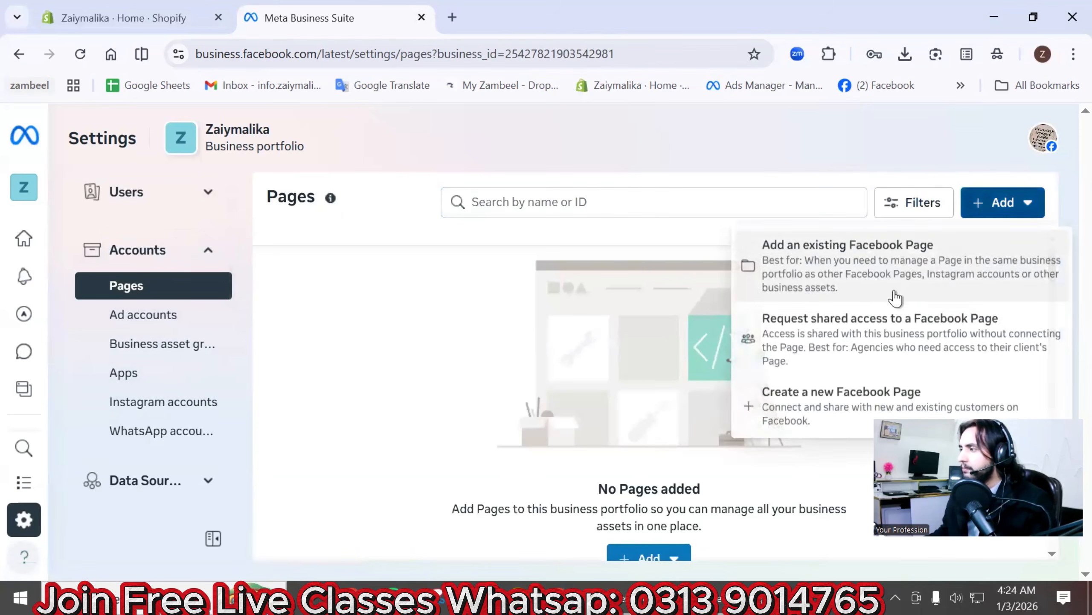
left_click(845, 297)
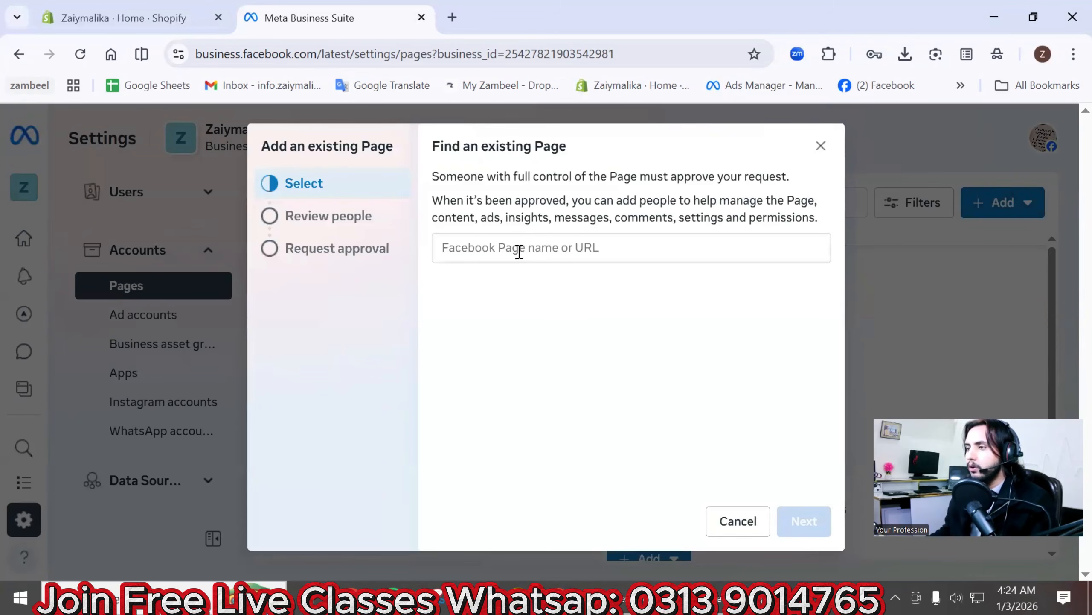
left_click(517, 248)
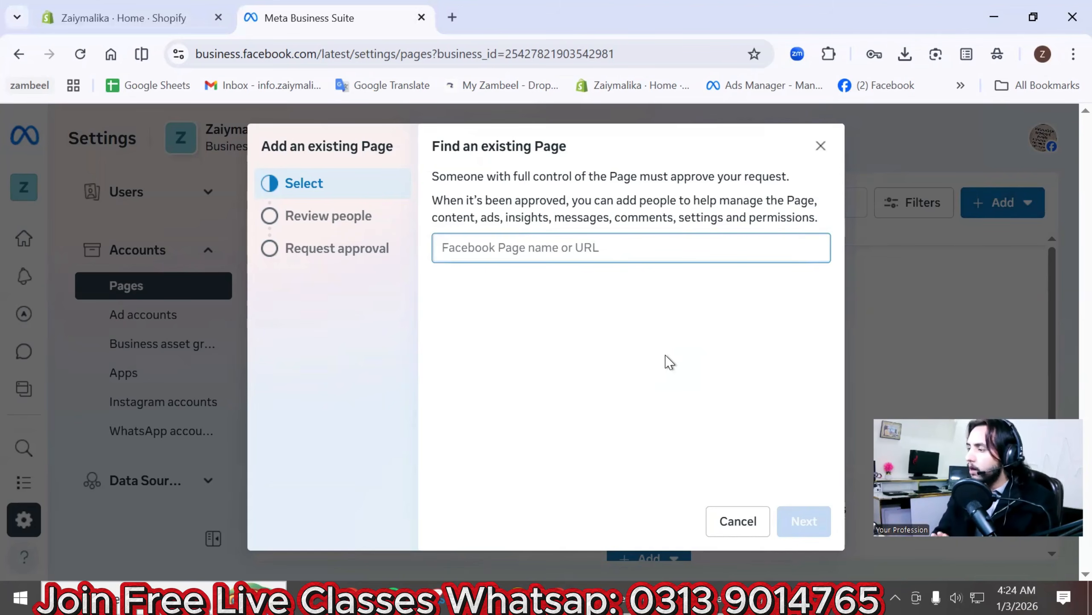
left_click(821, 145)
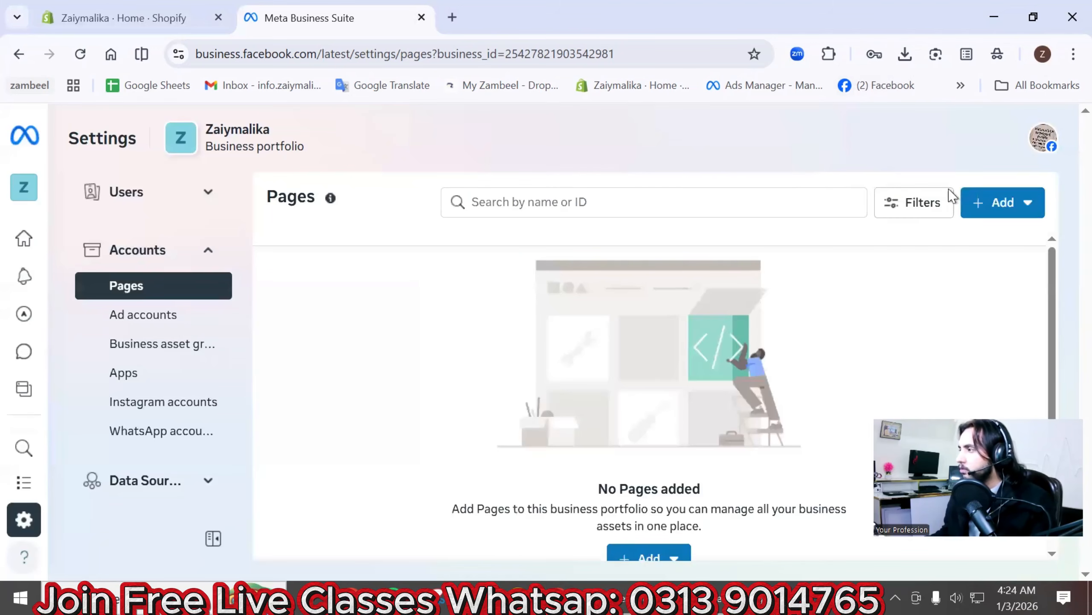
Start creating a new Facebook Page in the business portfolio and name it Zaiymalika
left_click(989, 211)
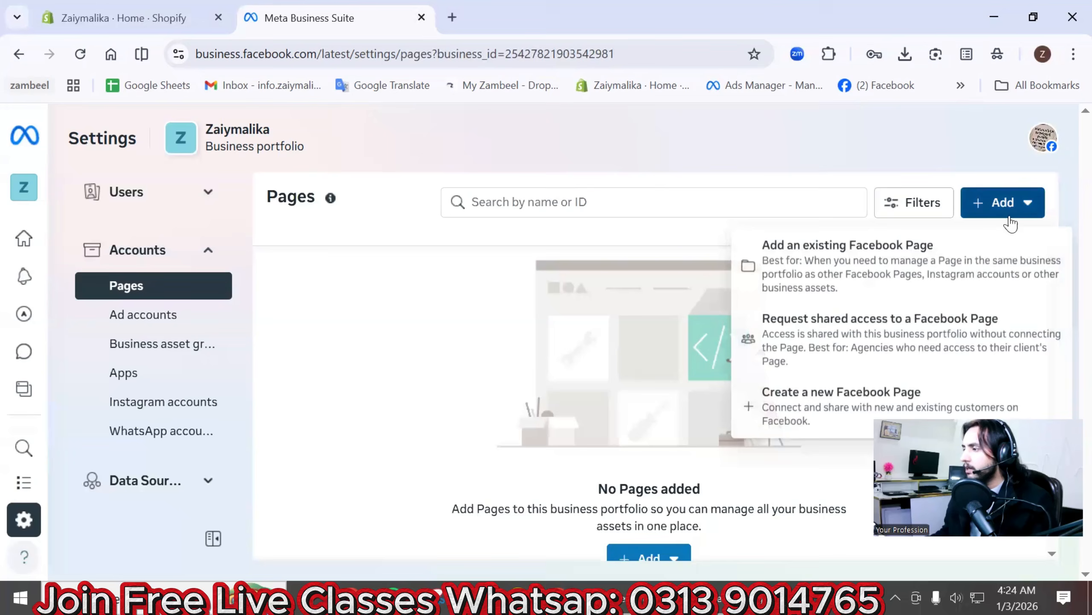
left_click(808, 395)
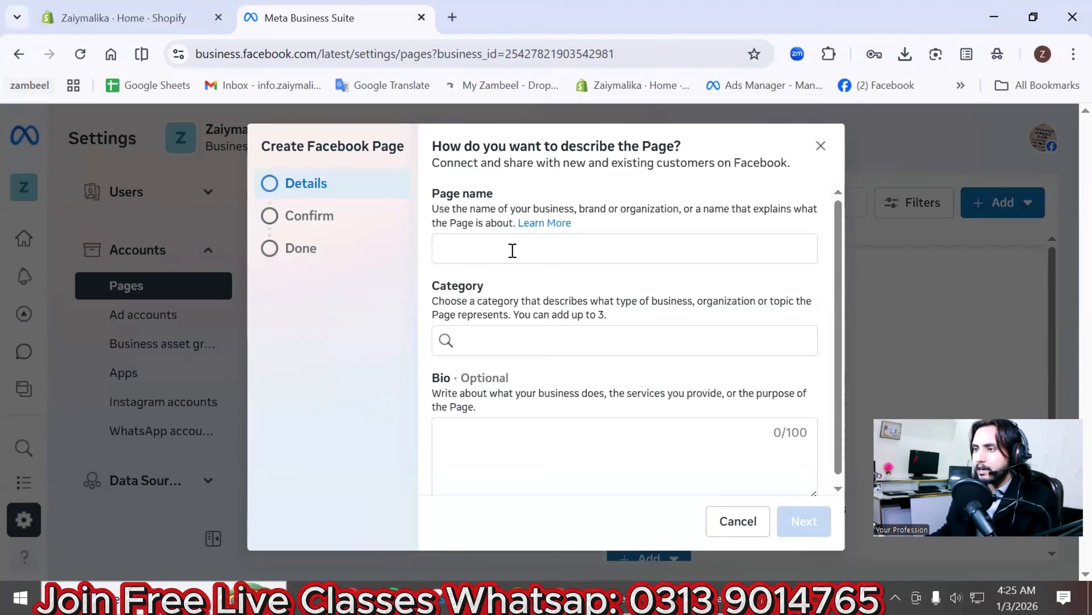
left_click(512, 250)
type("Zaiy")
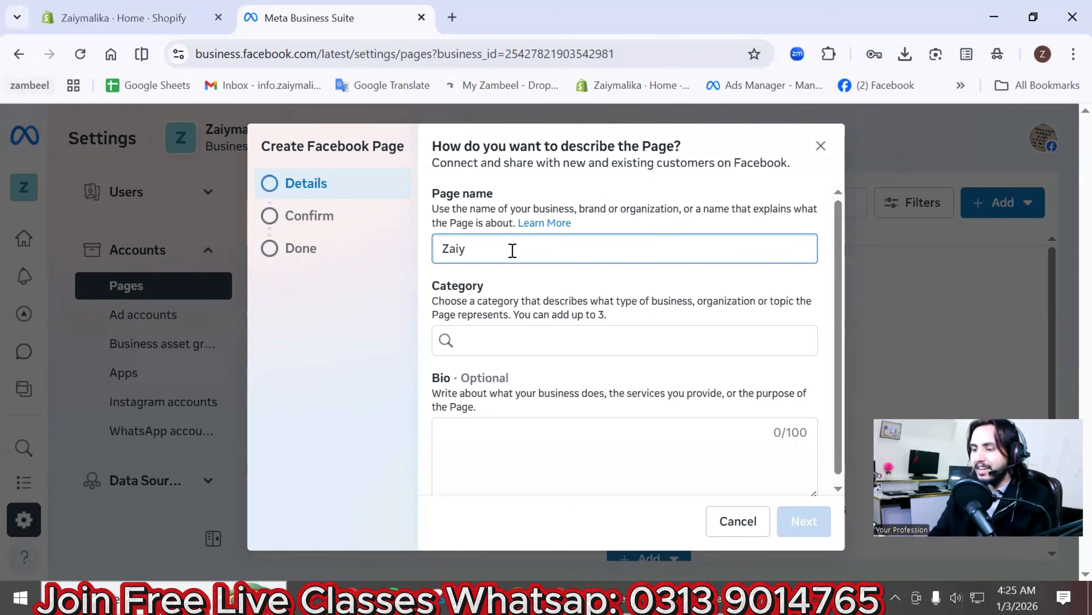
type("malika")
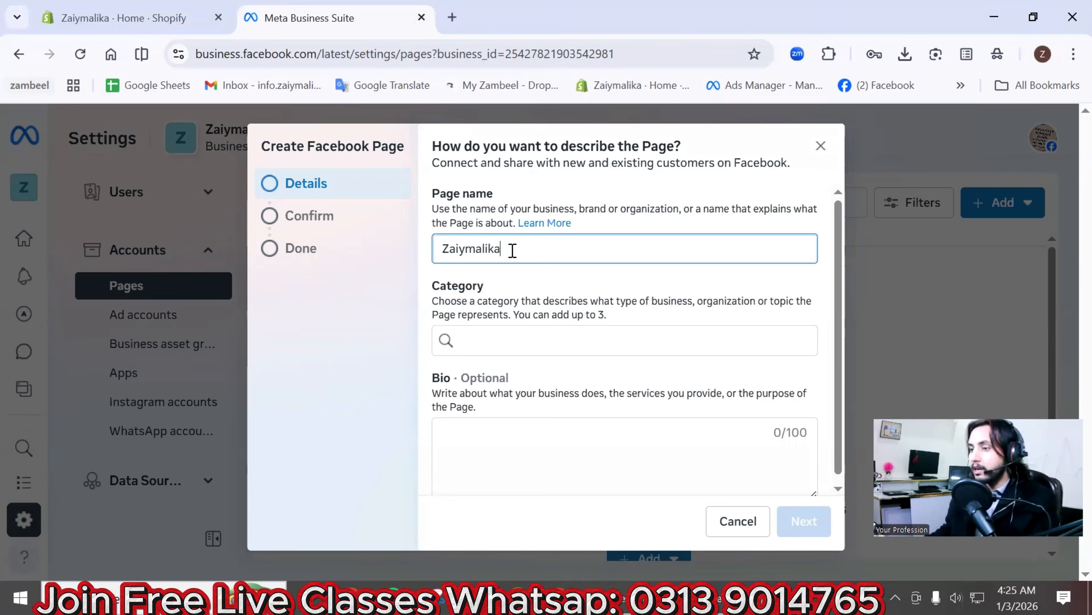
Set the Page's category to Beauty Store and enter "free shipping" as its bio
scroll(546, 288, "down", 1)
left_click(499, 335)
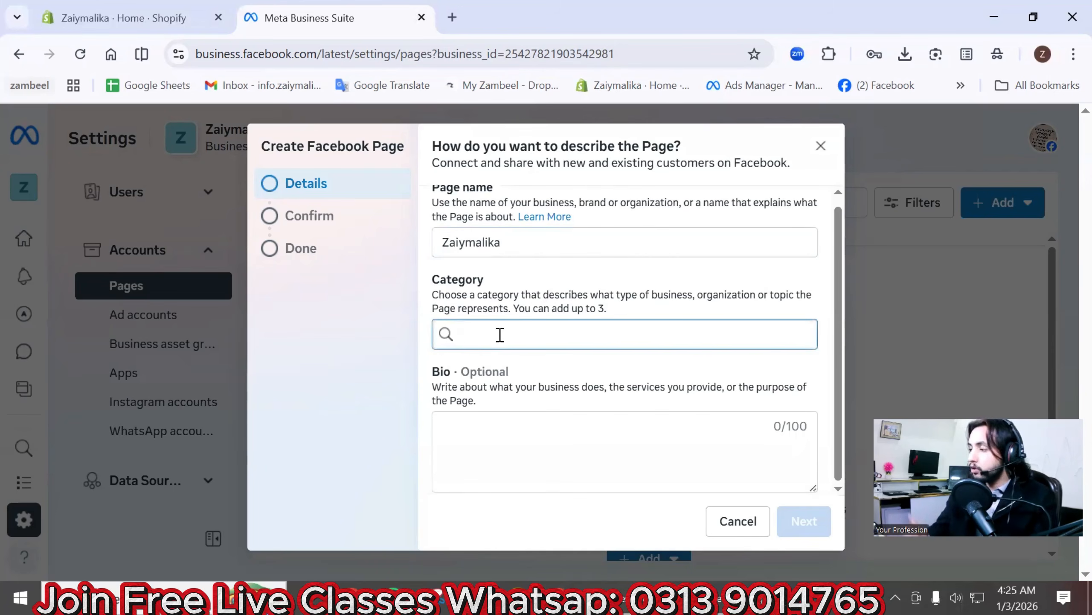
type("beauty")
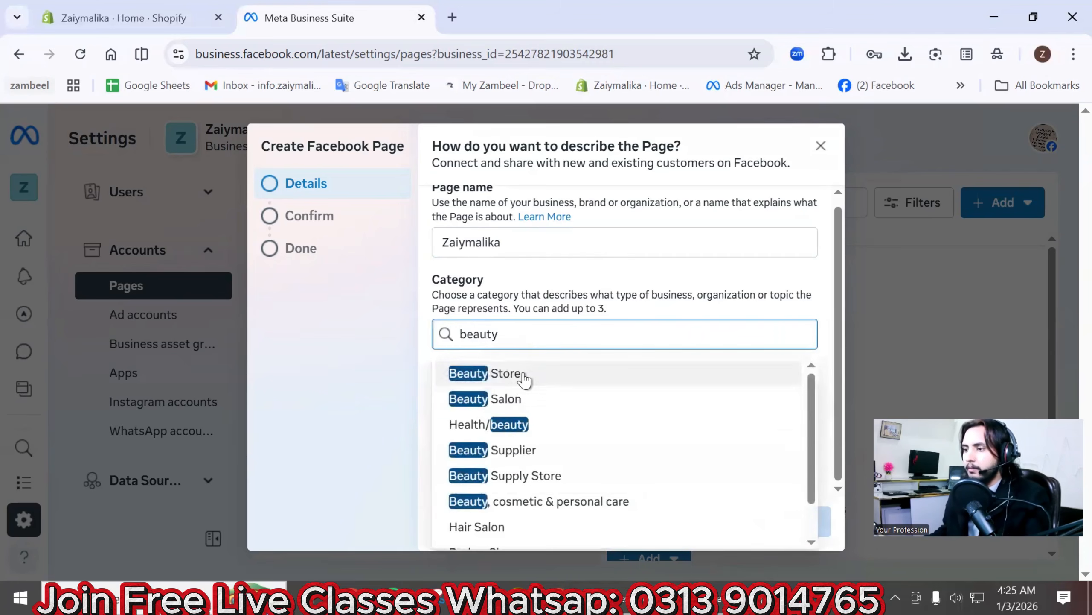
left_click(524, 375)
left_click(529, 444)
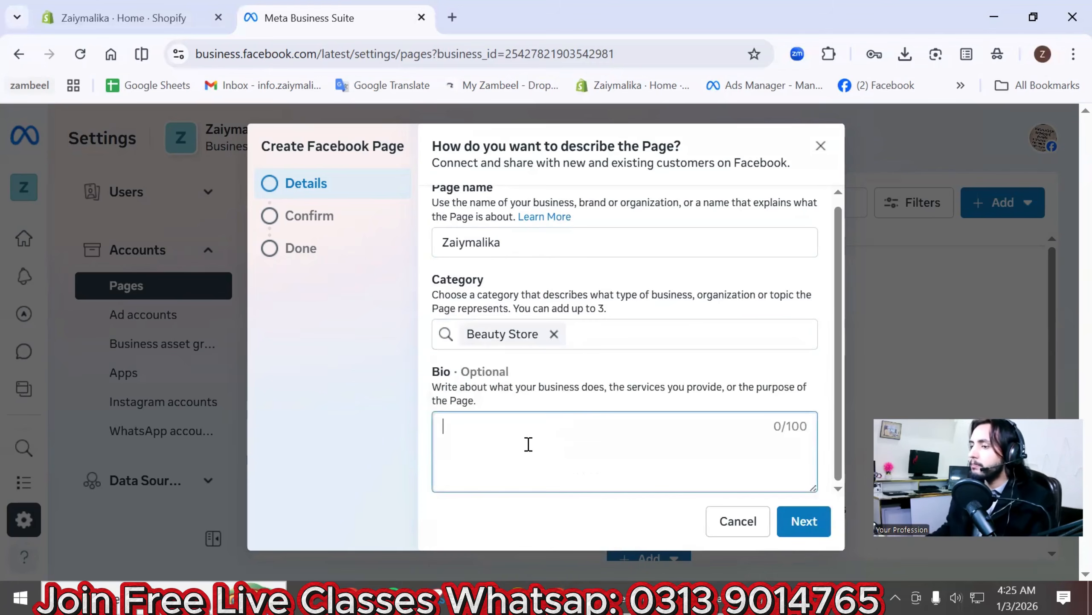
type("free shipping")
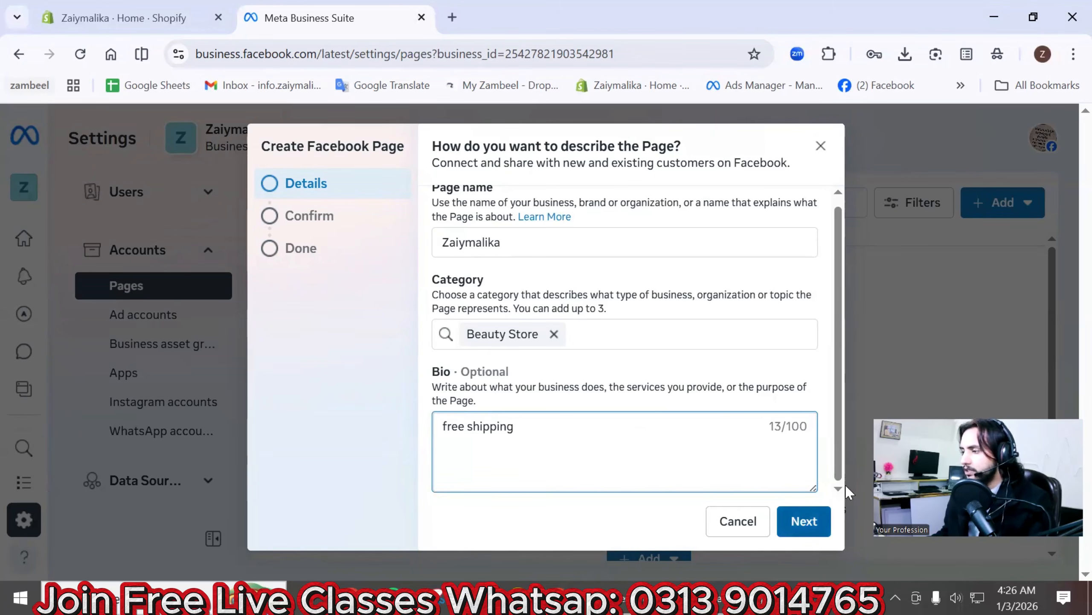
Continue to the Page confirmation, agree to the Meta terms and policies, and create the Page
left_click(811, 538)
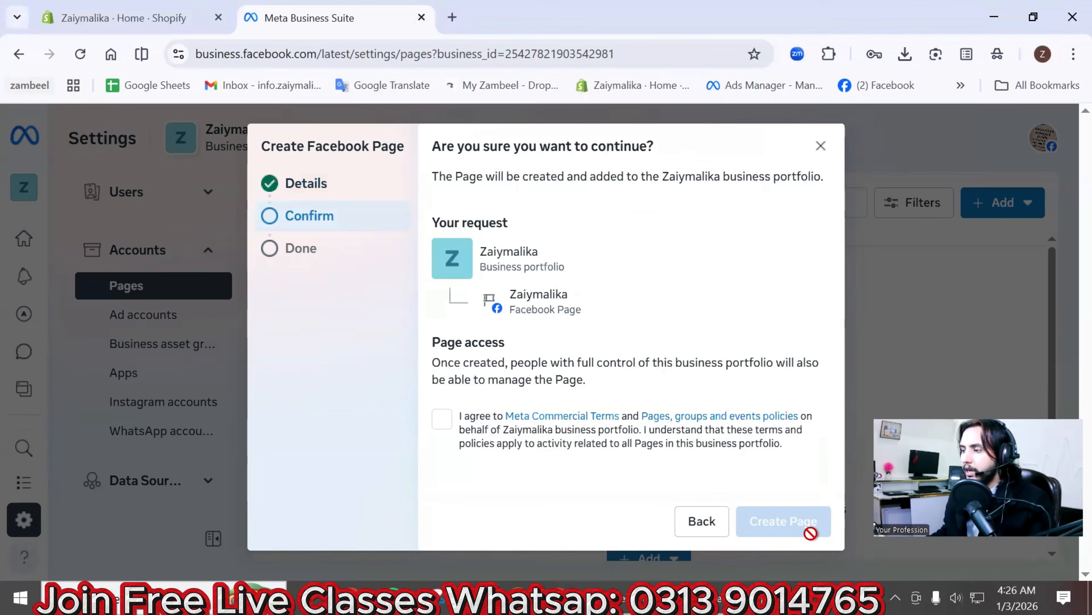
left_click(441, 427)
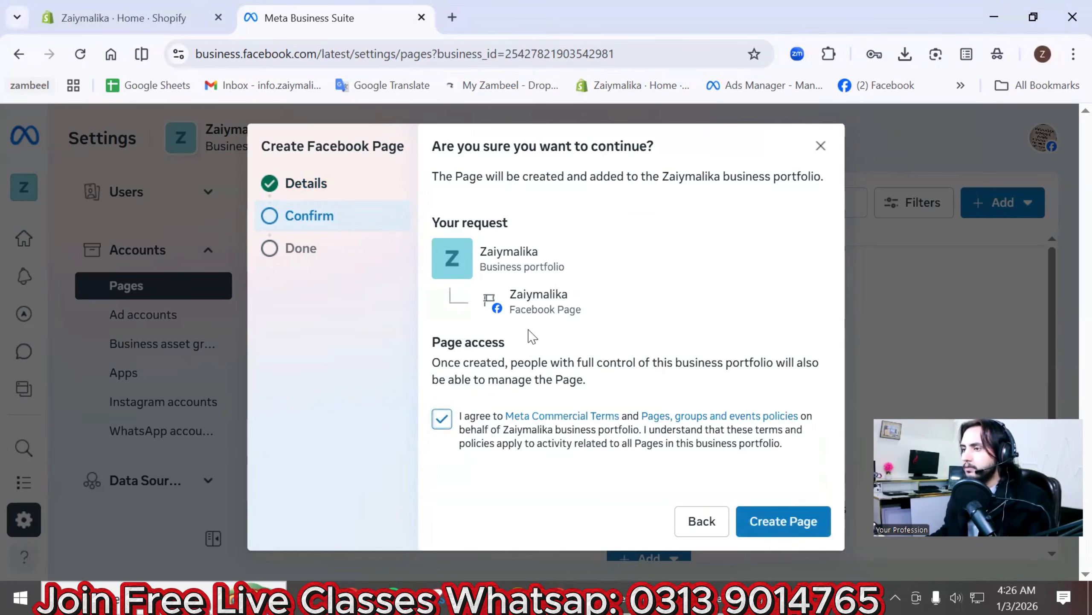
left_click(802, 522)
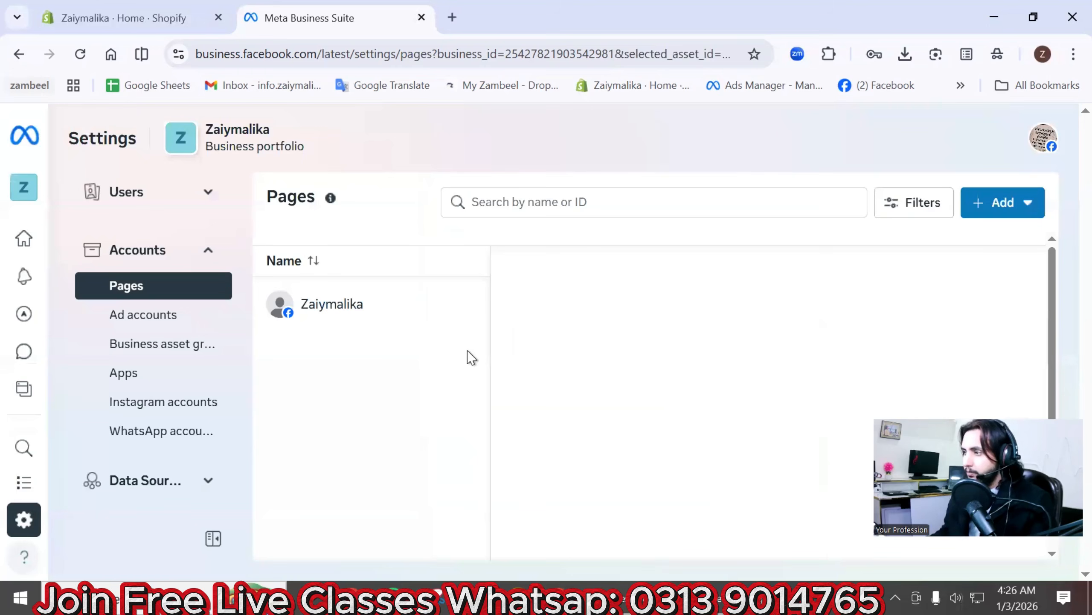
Start a new ad account in the portfolio named zaiymalika, keeping US Dollars as its currency
left_click(158, 317)
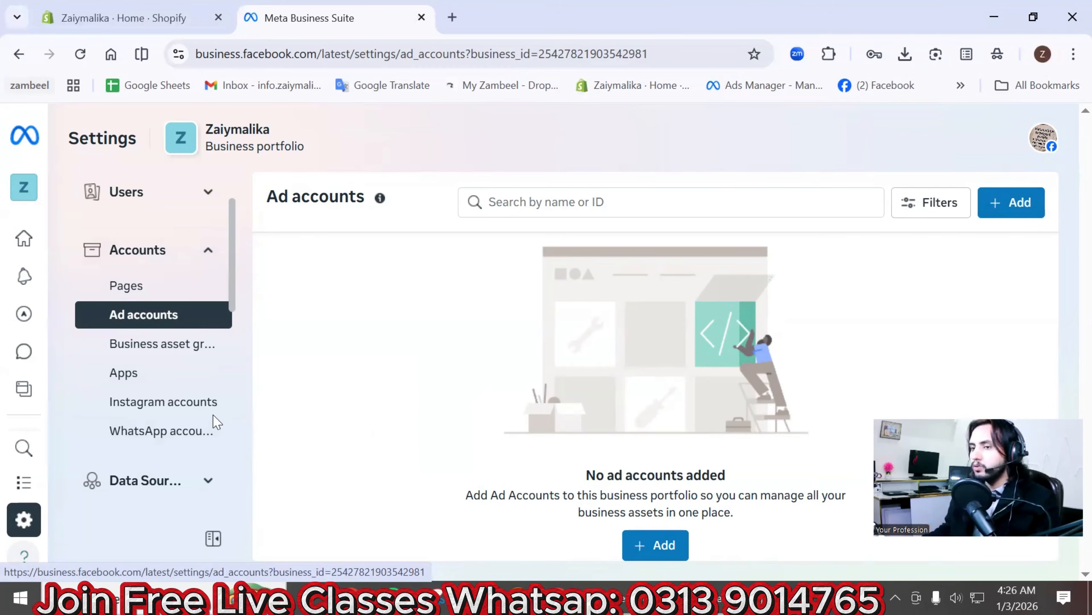
scroll(217, 422, "down", 1)
left_click(996, 211)
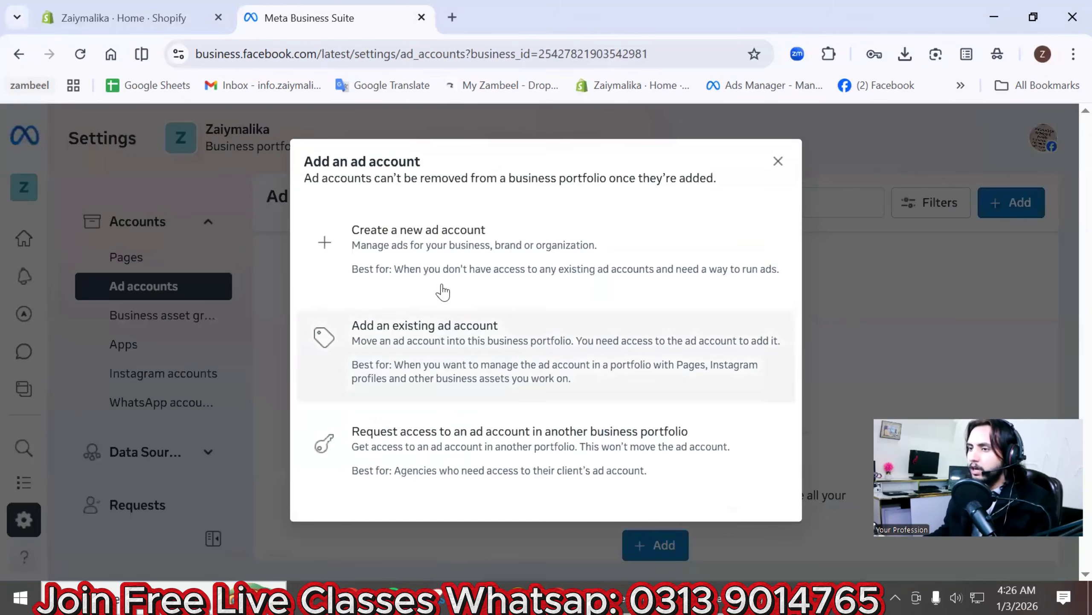
left_click(435, 267)
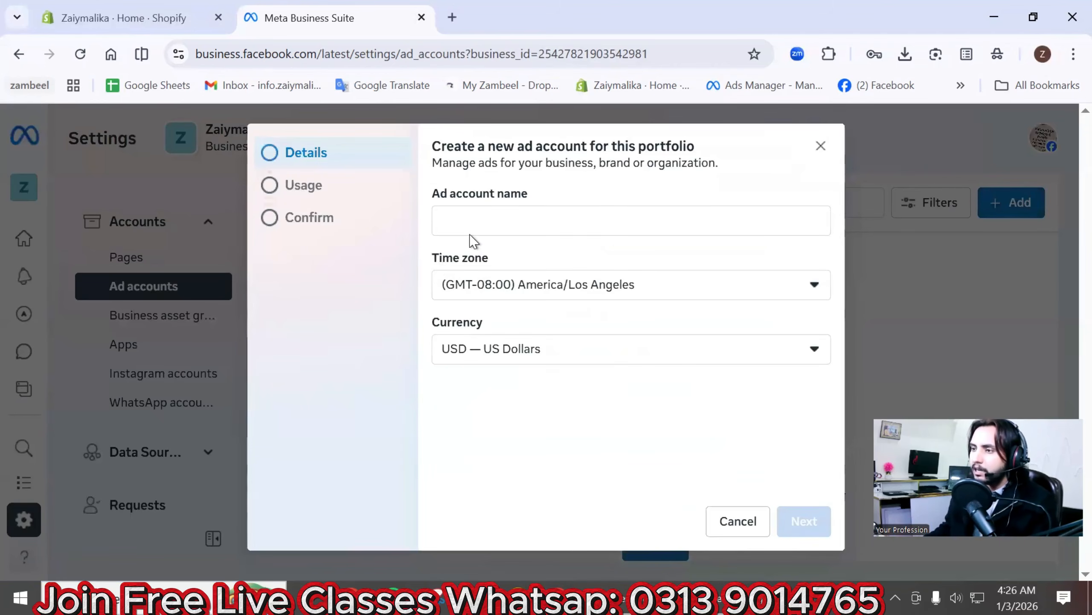
left_click(475, 218)
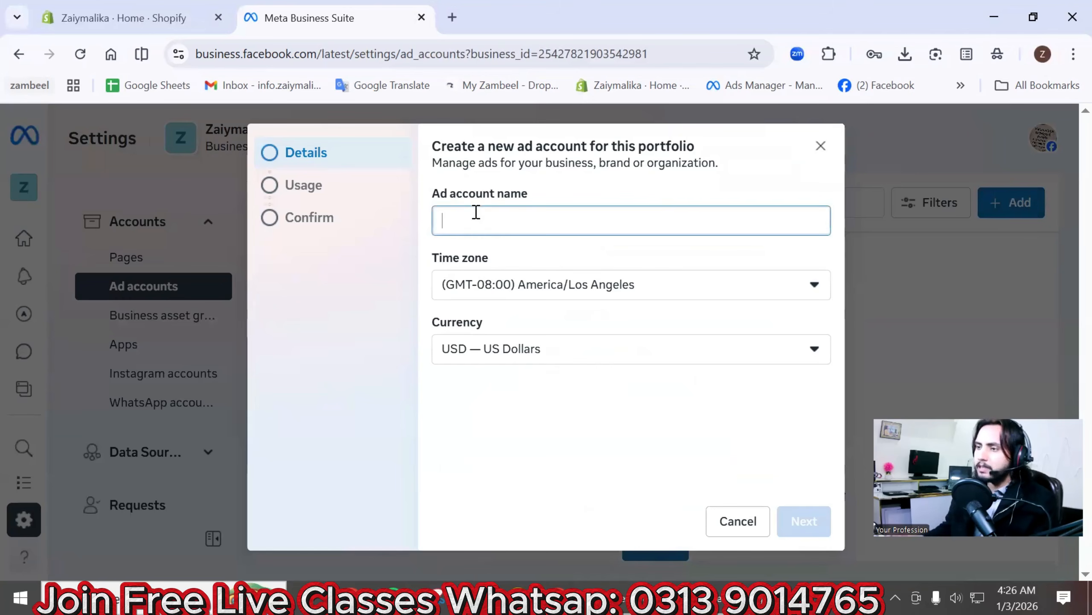
type("zaiymalika")
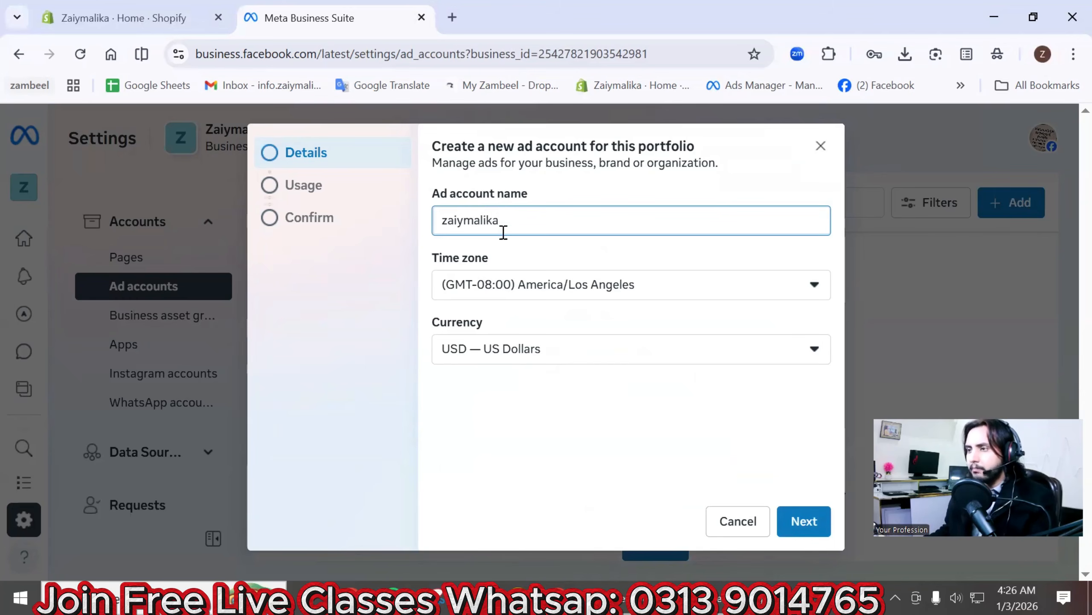
left_click(567, 351)
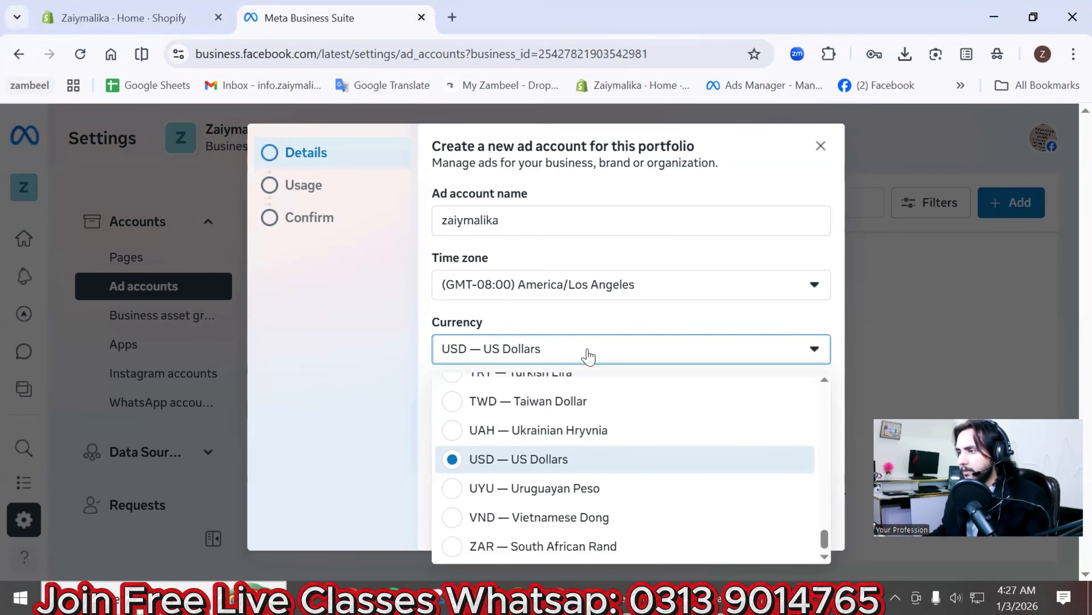
left_click(654, 329)
left_click(791, 519)
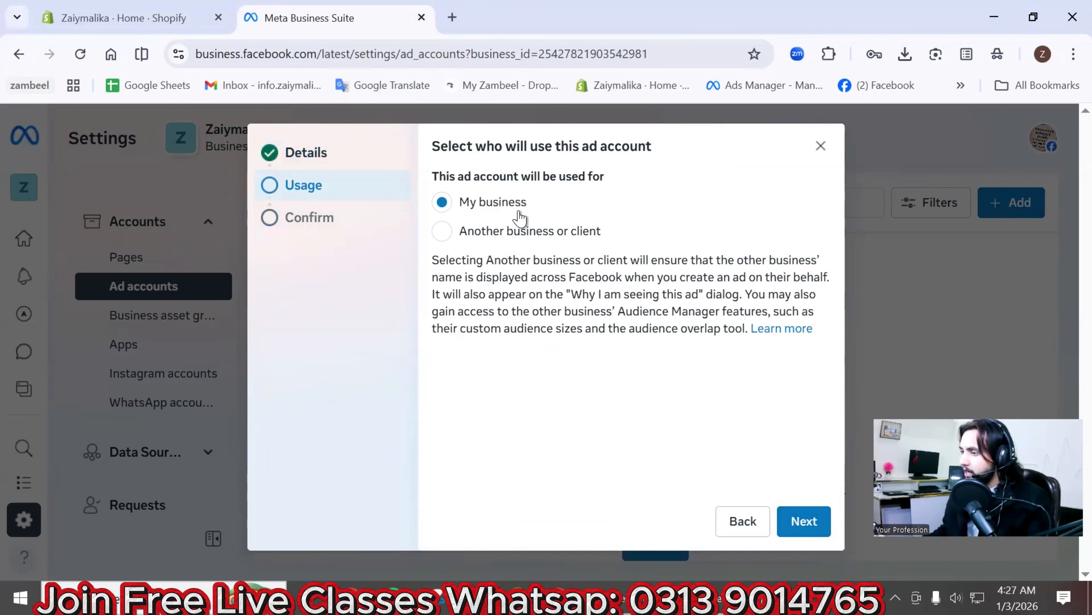
Keep My business as the ad account's usage, agree to the terms, and create the account without adding payment info
left_click(808, 526)
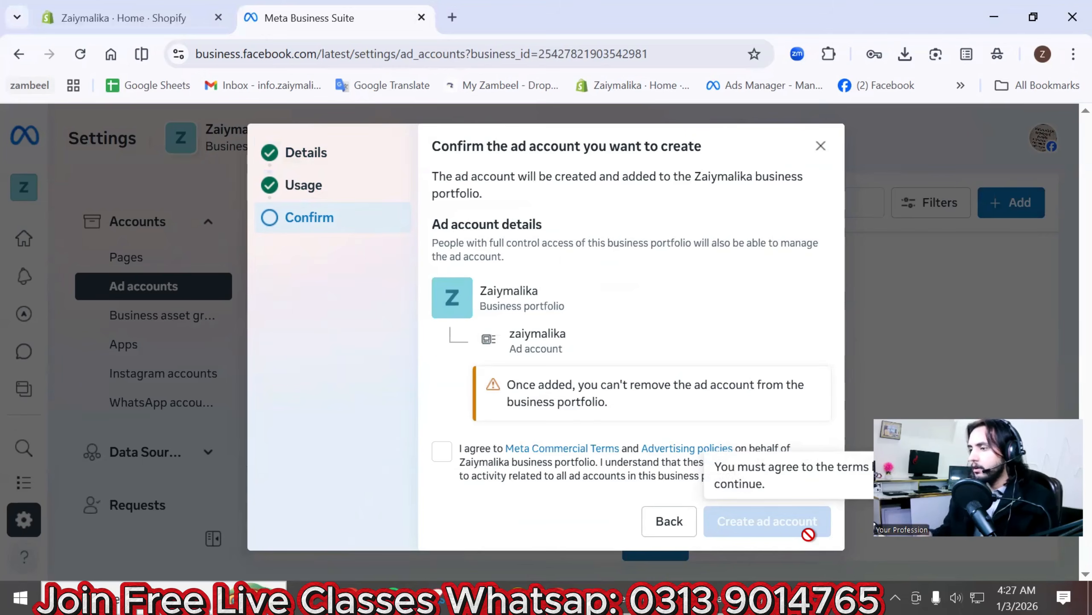
left_click(440, 453)
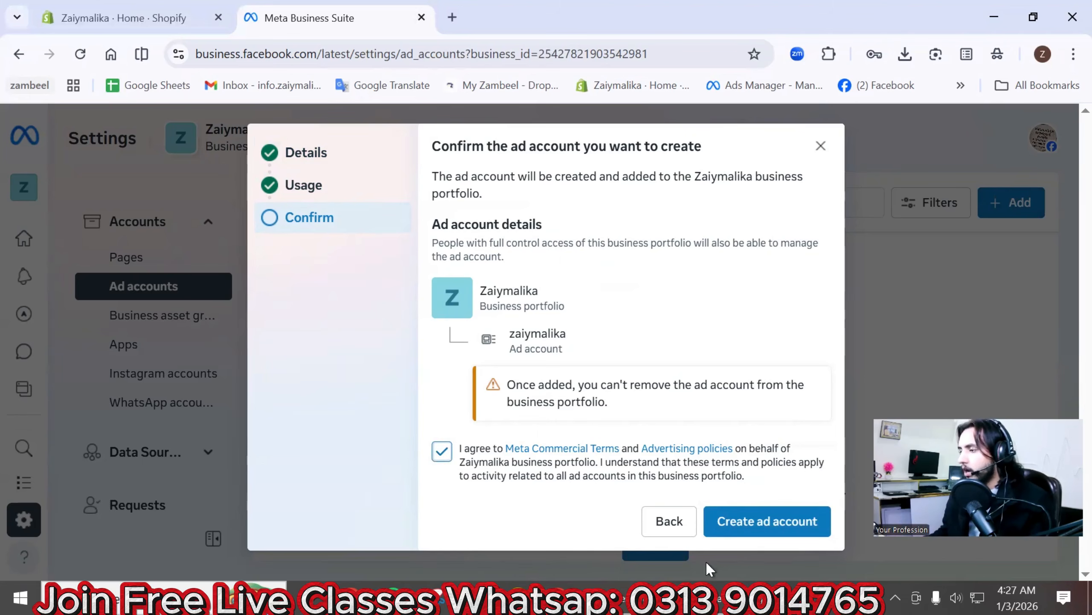
left_click(746, 529)
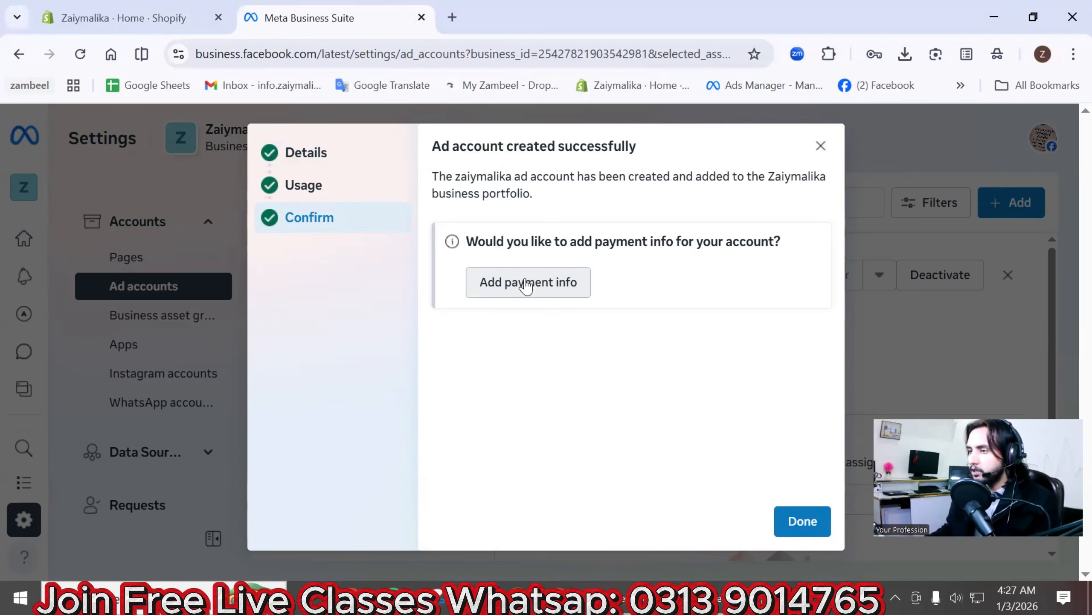
left_click(803, 532)
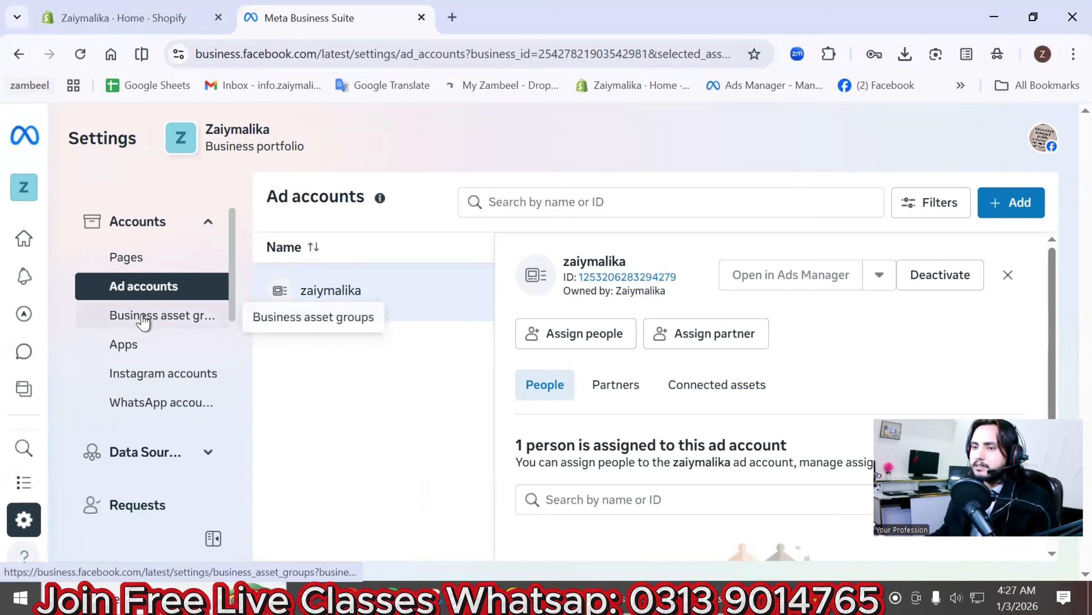
left_click(151, 374)
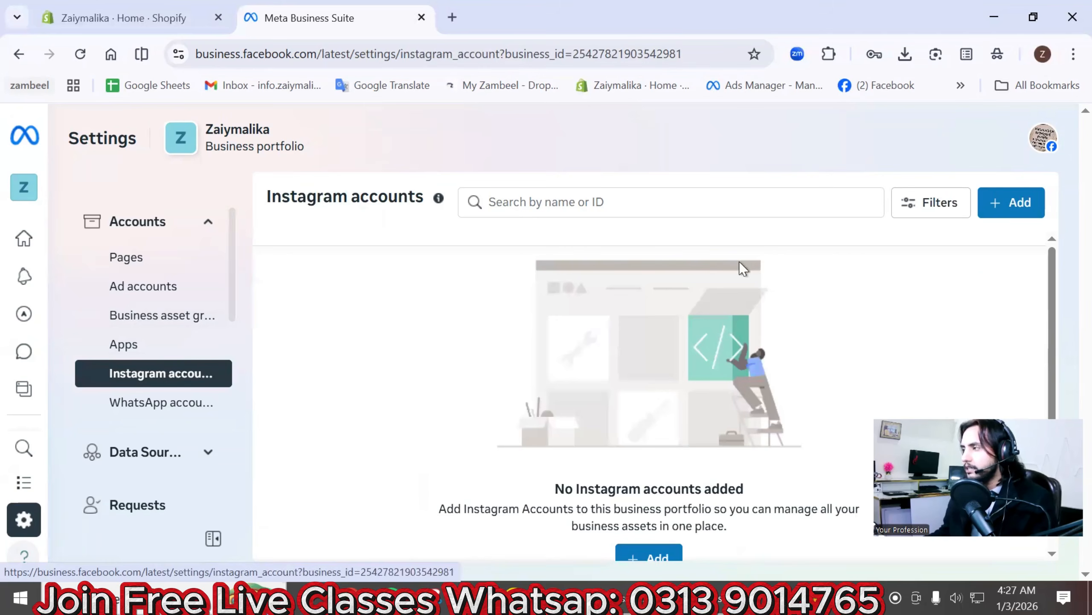
left_click(1029, 208)
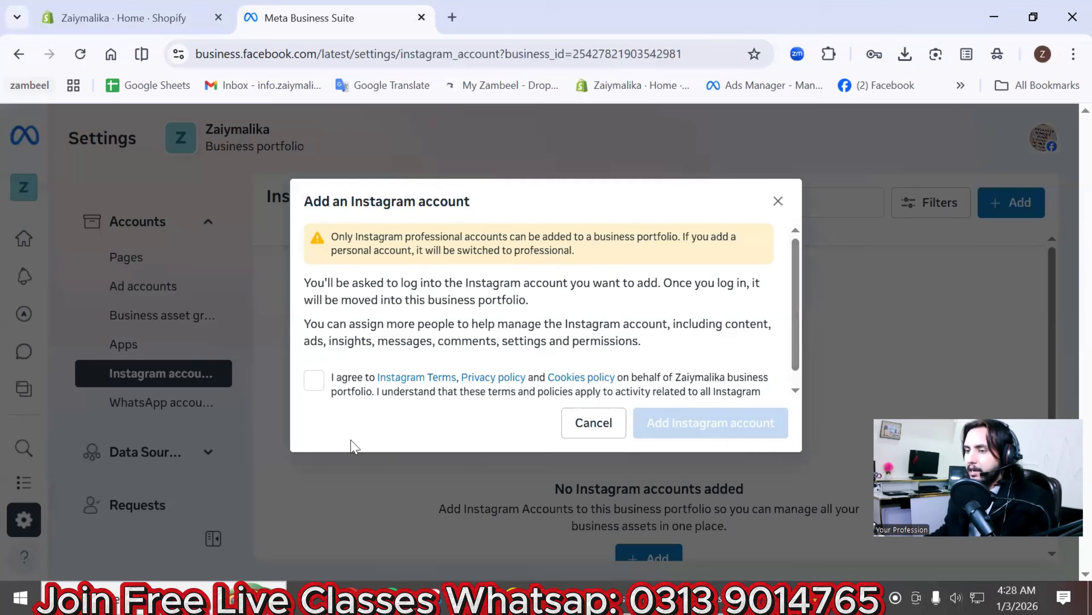
left_click(314, 379)
left_click(676, 426)
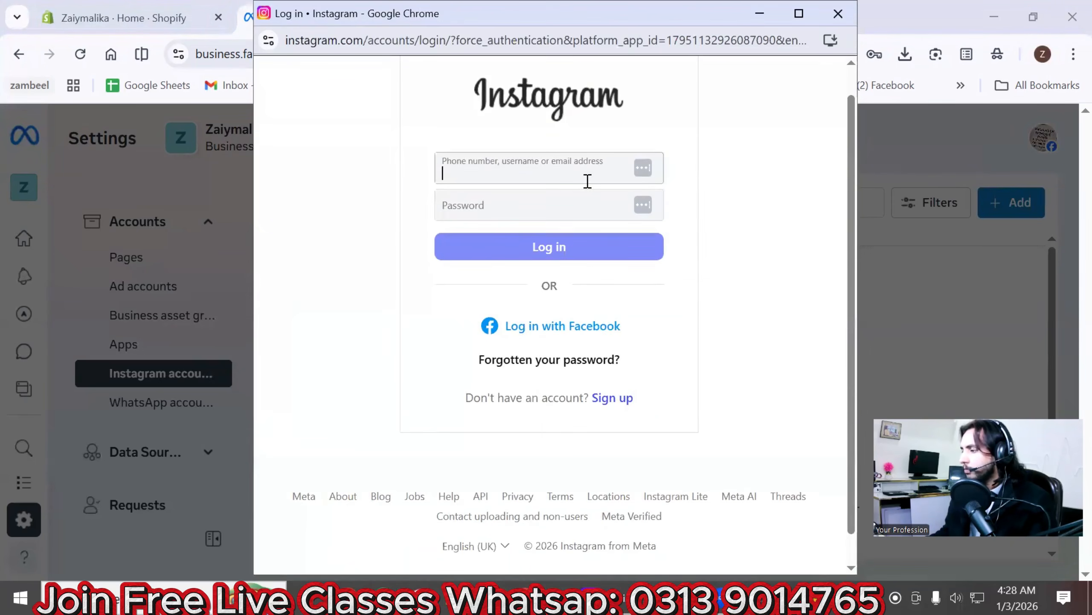
left_click(838, 13)
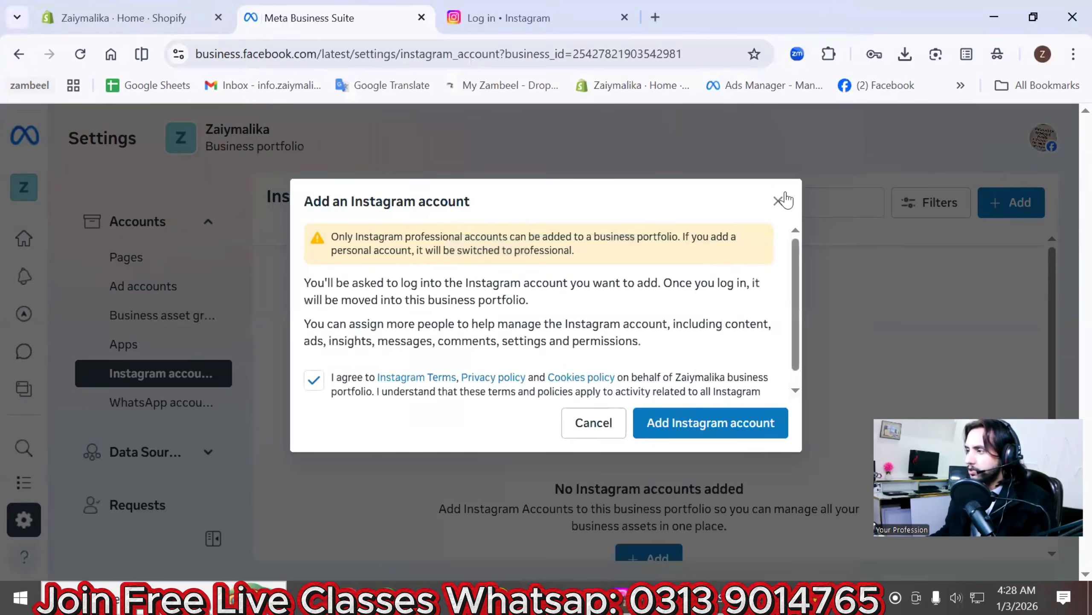
left_click(778, 201)
Expand the Data Sources group in the business settings and open Datasets & pixels
scroll(190, 388, "down", 2)
left_click(192, 400)
scroll(193, 402, "down", 3)
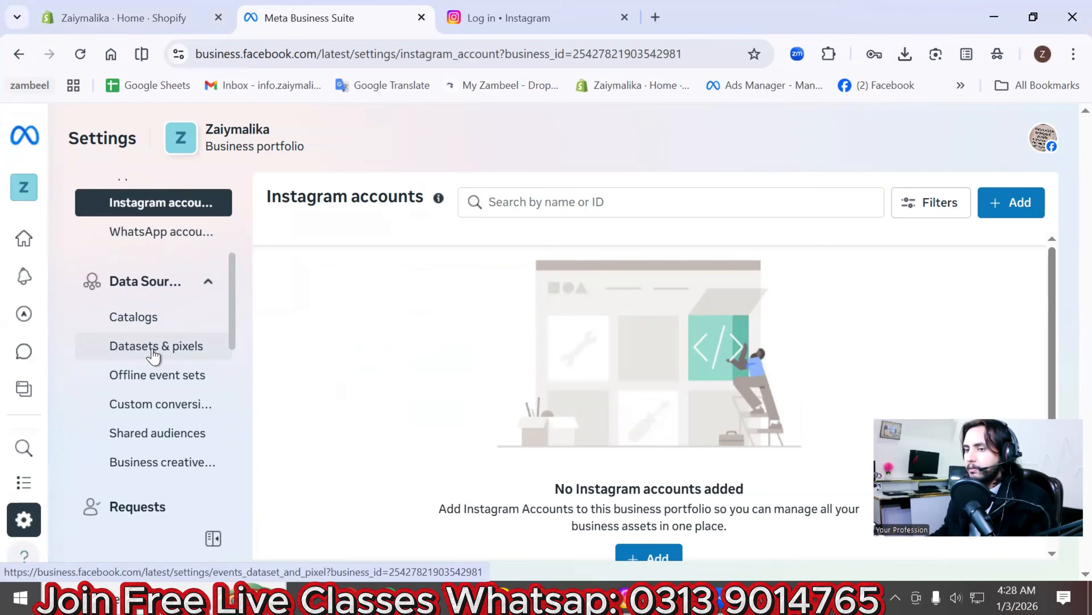
left_click(154, 346)
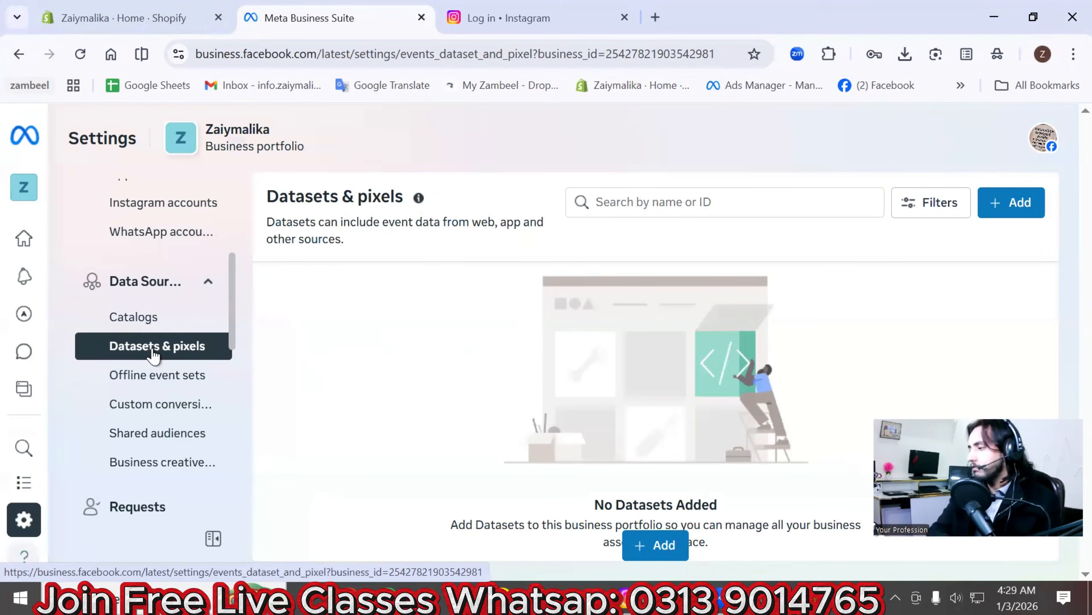
Create a new dataset named Zaiymalika, leaving the optional categories unset
left_click(985, 213)
left_click(340, 249)
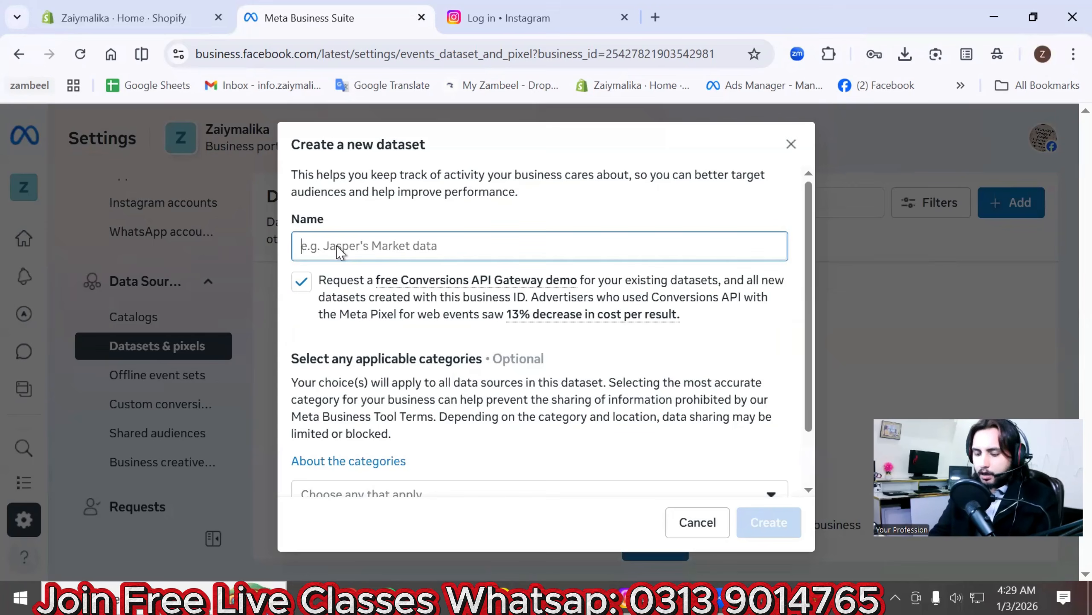
type("Zaiy")
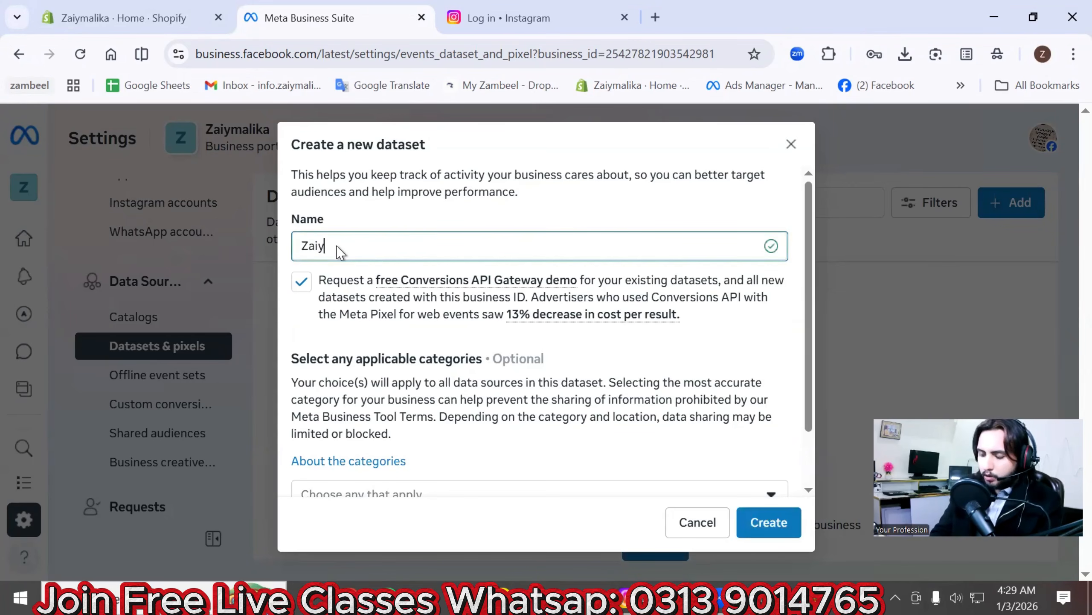
type("malika")
scroll(576, 419, "down", 2)
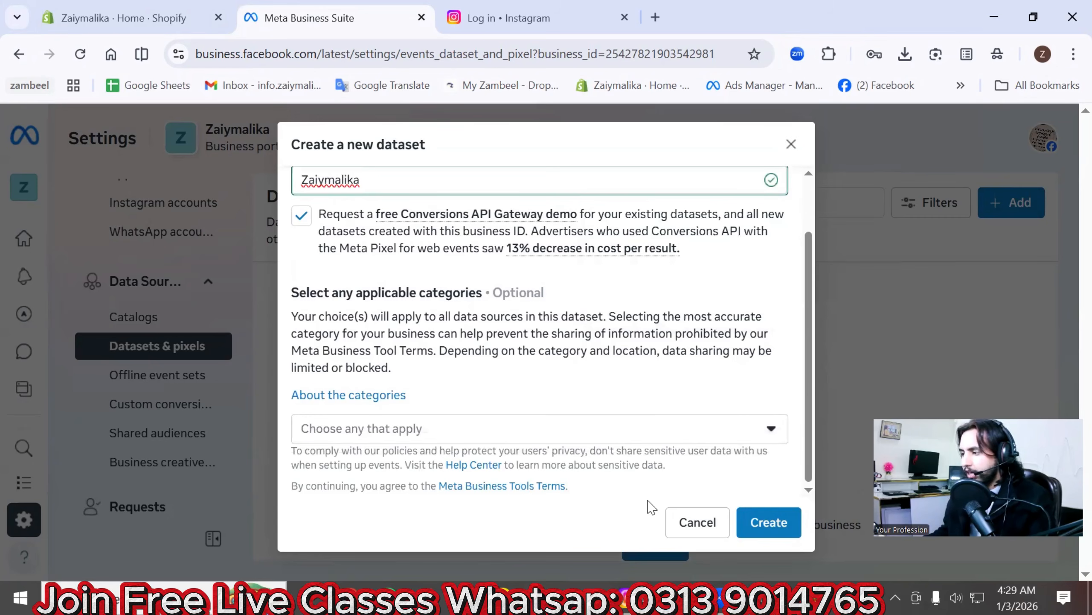
key("Return")
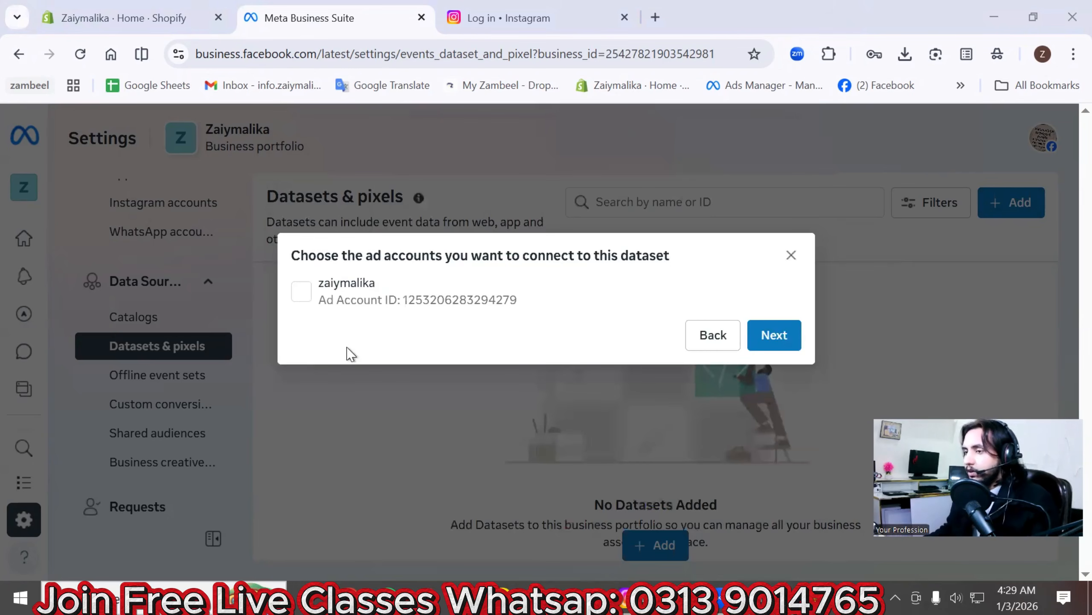
Connect the zaiymalika ad account to the new dataset
left_click_drag(385, 301, 498, 319)
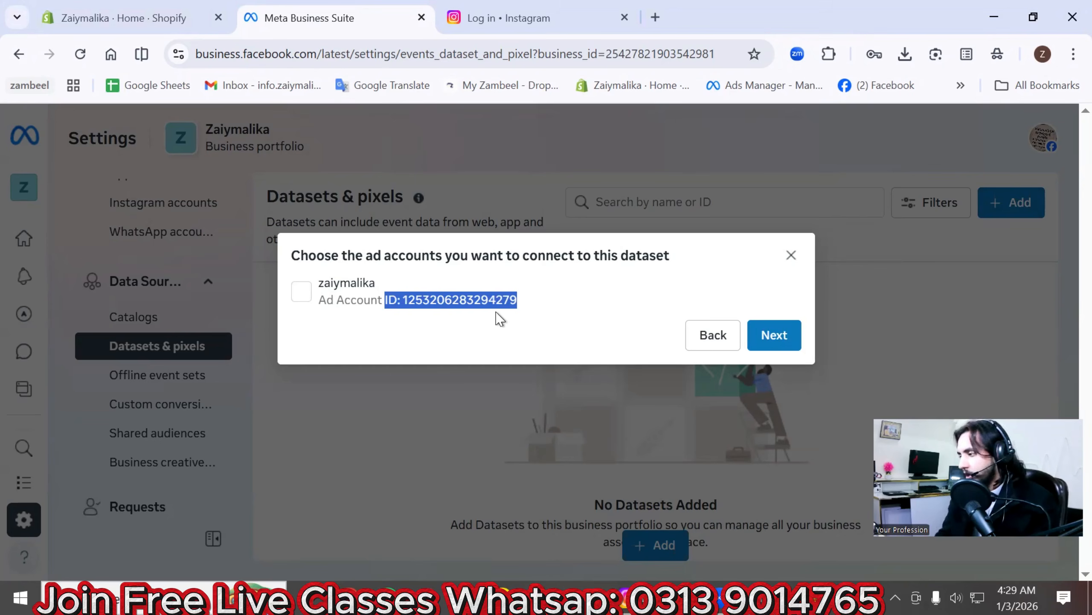
left_click(296, 301)
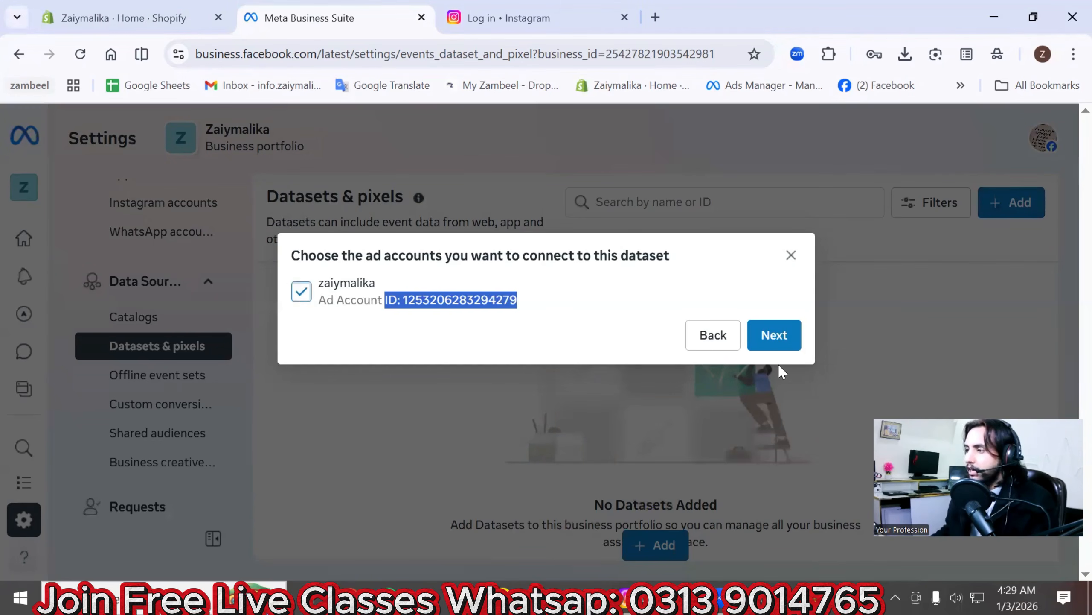
left_click(777, 340)
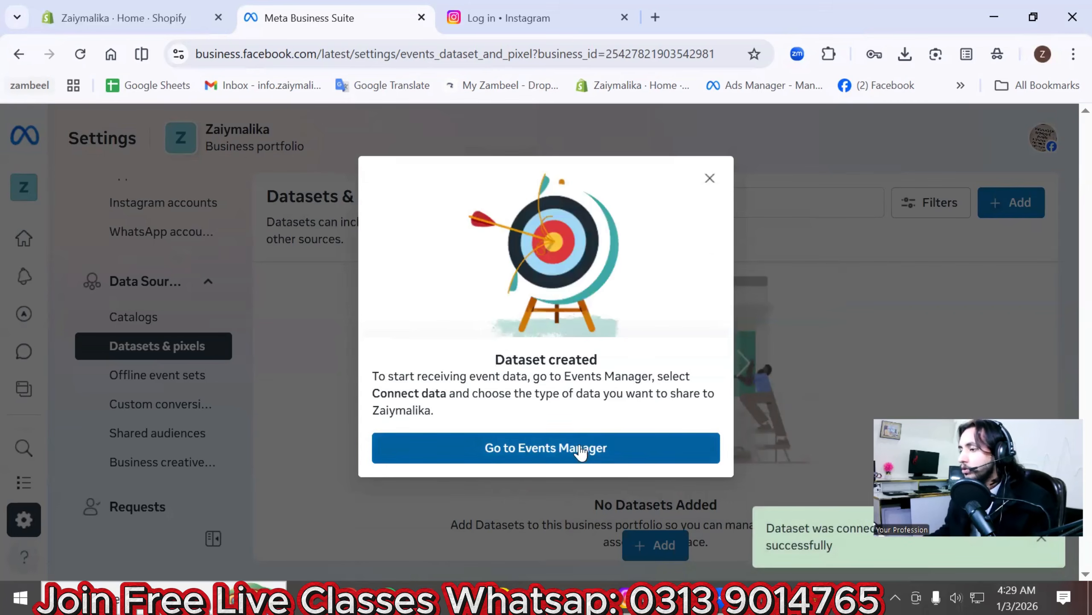
Go to Events Manager and start connecting a new data source of type Web
left_click(585, 449)
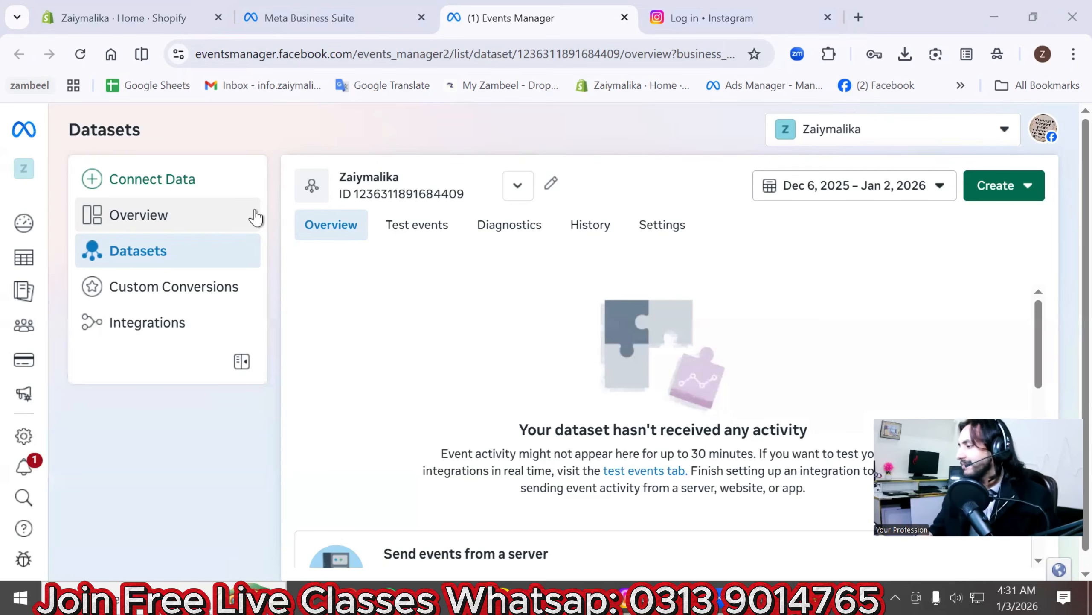
left_click(175, 188)
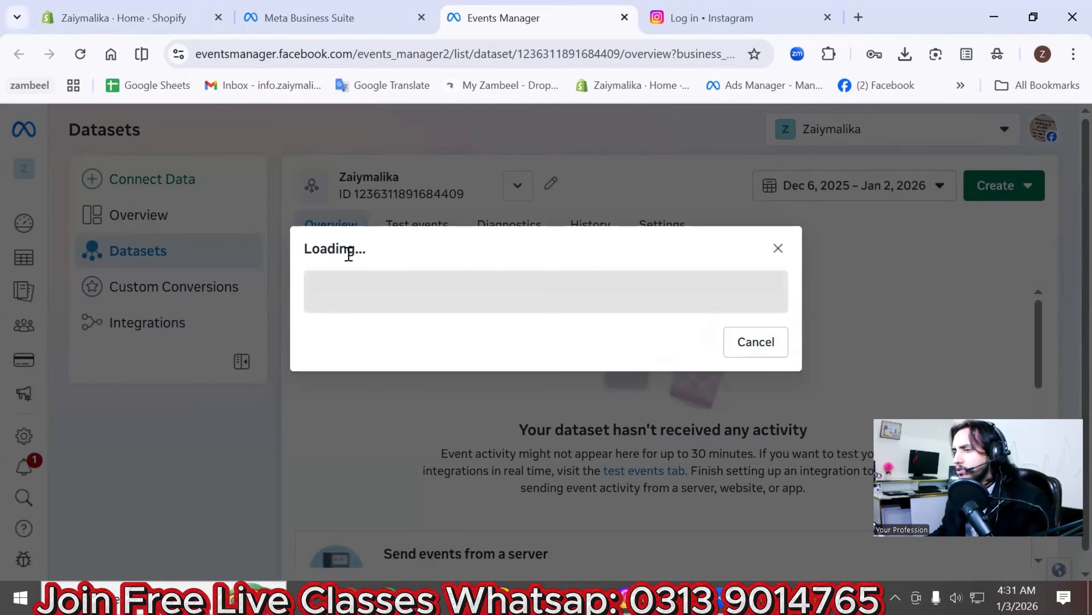
left_click(365, 259)
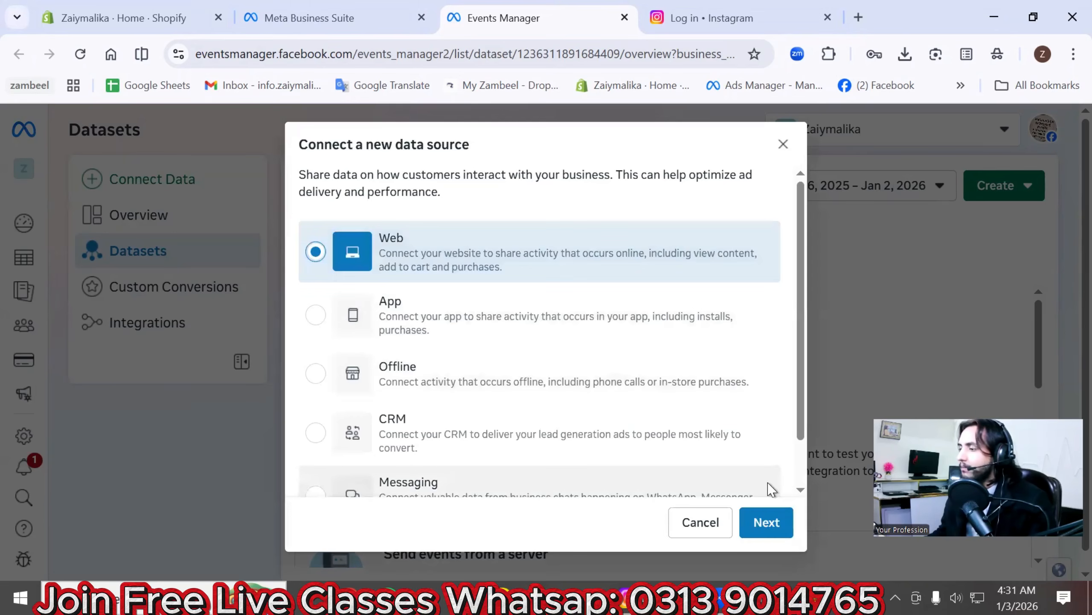
left_click(767, 521)
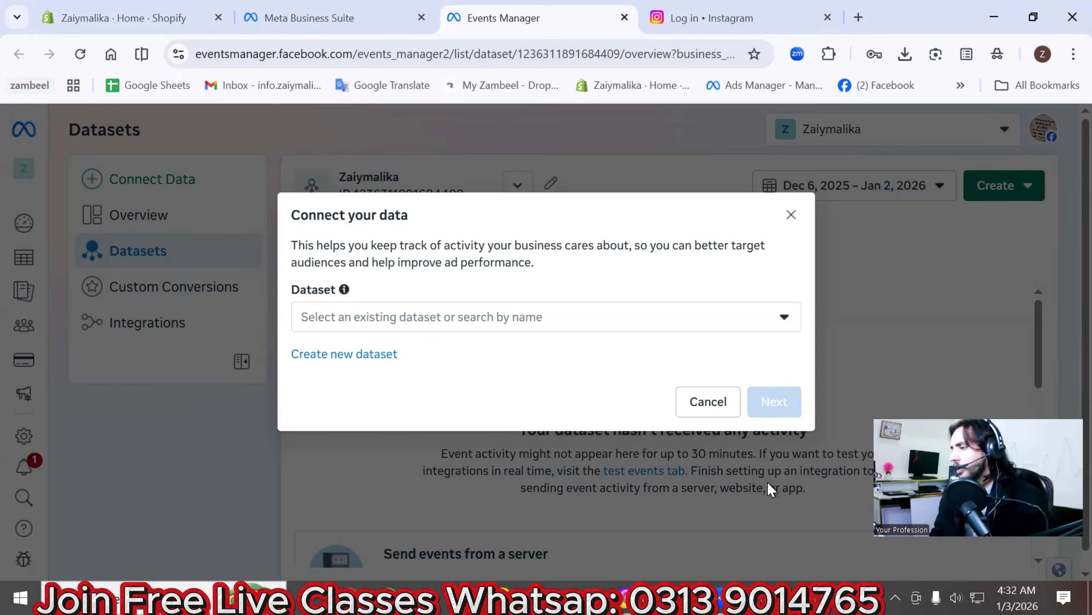
Choose the existing Zaiymalika dataset for the web data connection and continue
left_click(554, 314)
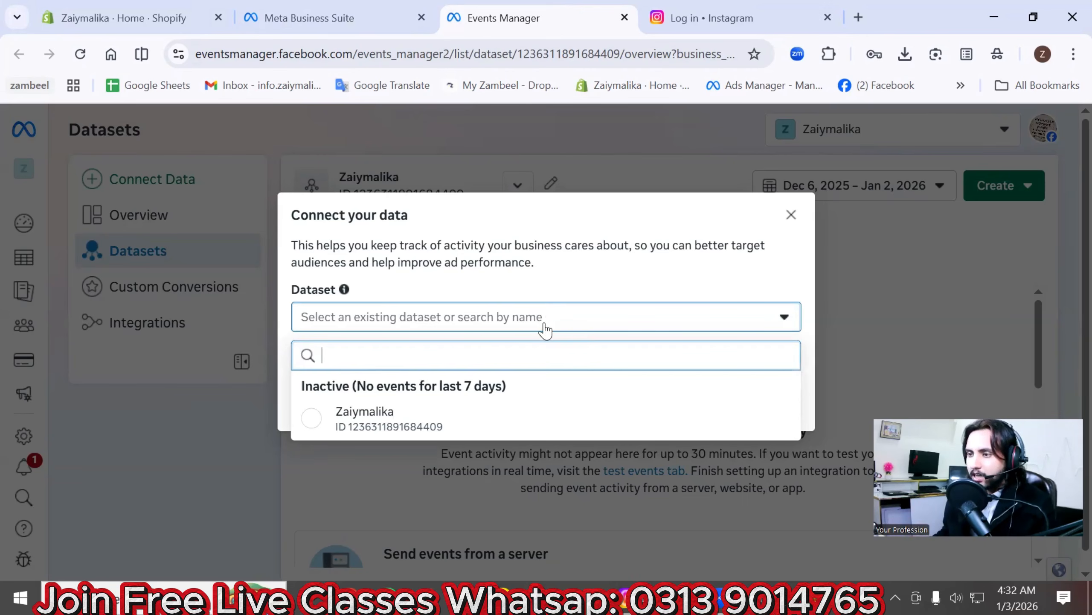
left_click(322, 424)
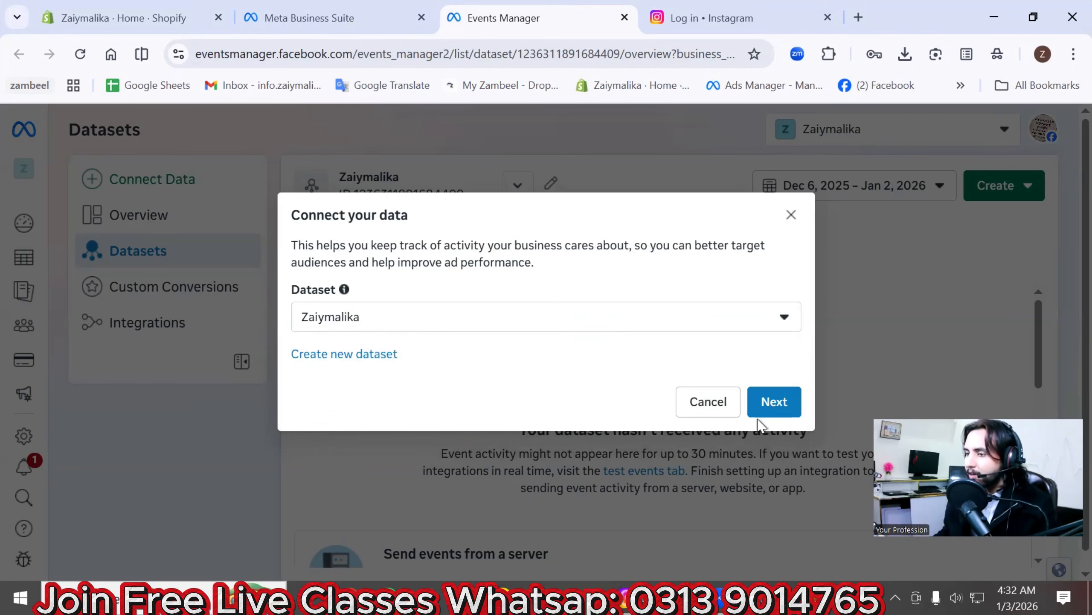
left_click(796, 399)
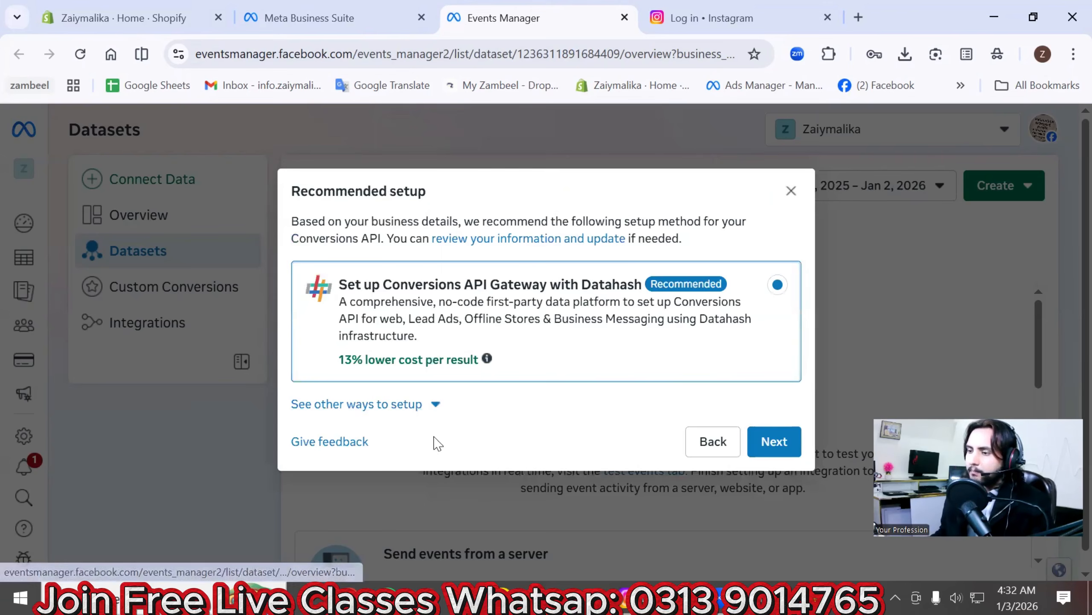
Choose partner integration as the setup method and Shopify as the website's partner platform
left_click(426, 405)
scroll(533, 379, "down", 2)
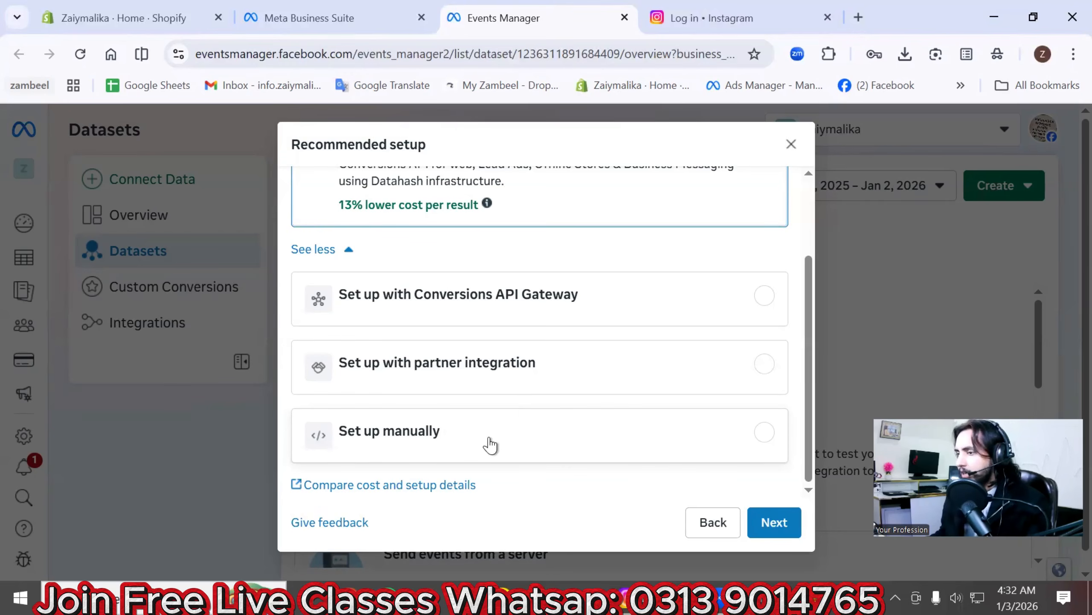
left_click(738, 372)
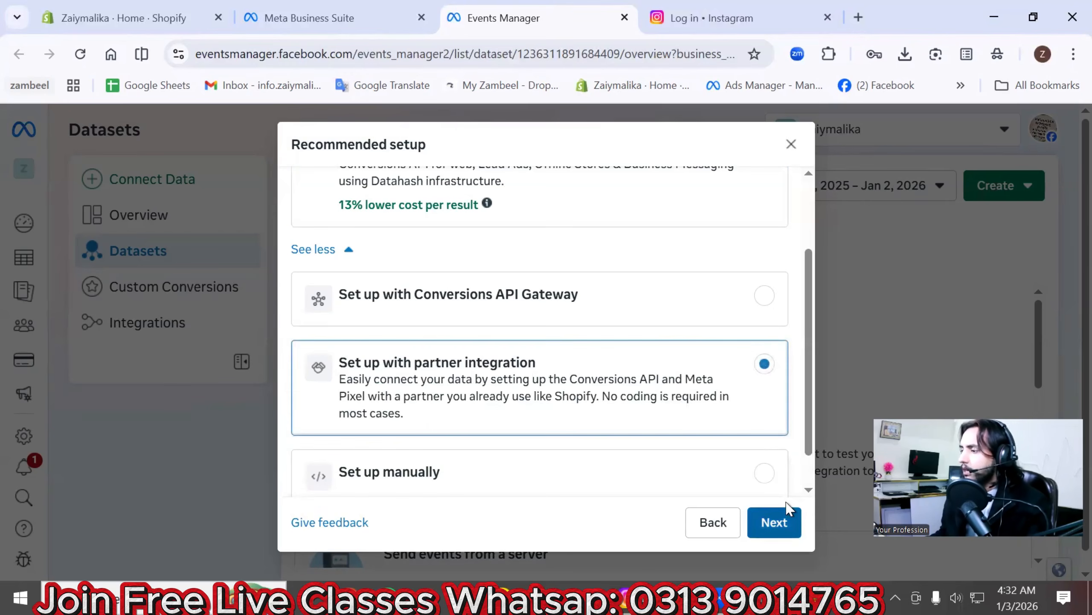
left_click(775, 521)
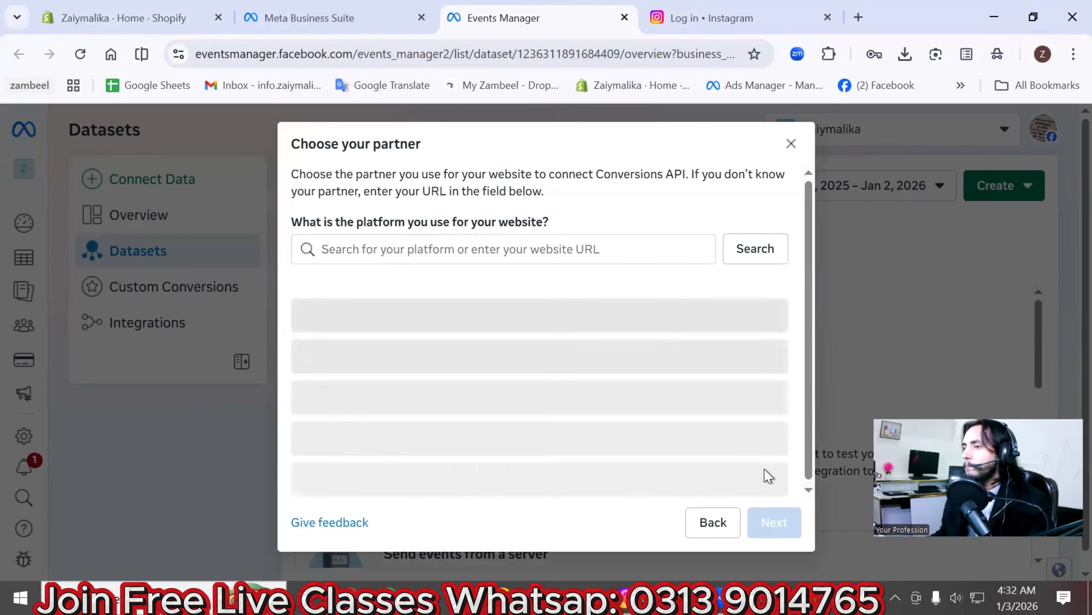
left_click(313, 299)
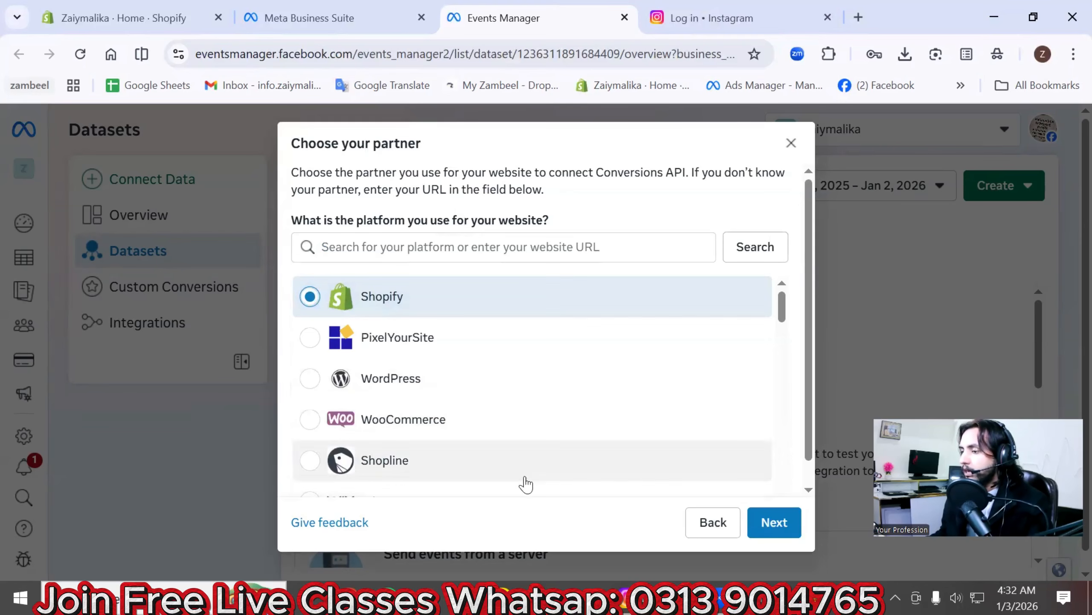
left_click(757, 523)
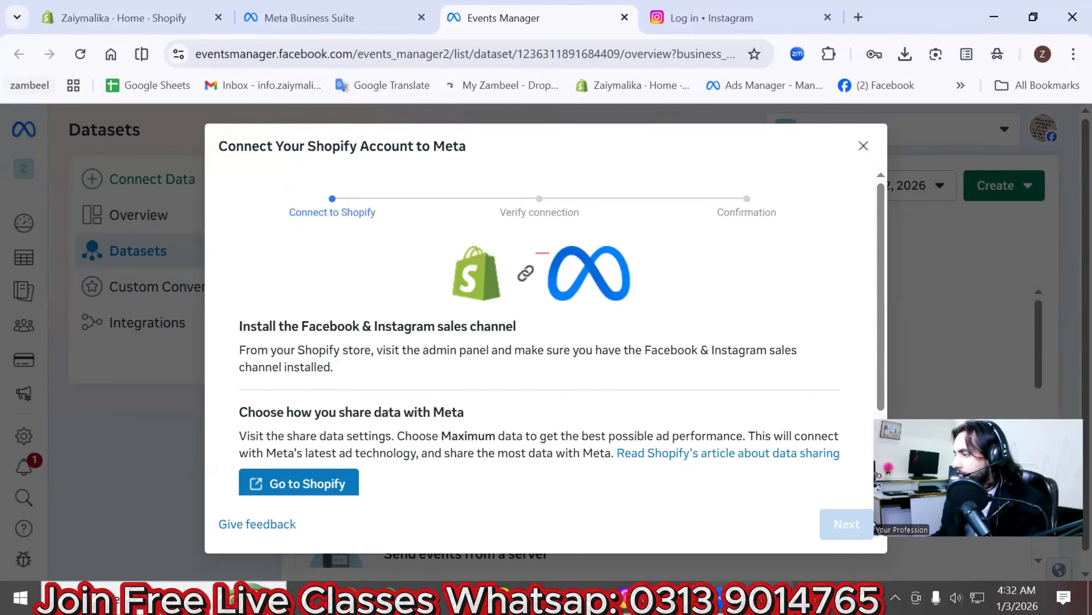
Go to the Shopify store's admin and install Meta's Facebook & Instagram app
left_click(311, 482)
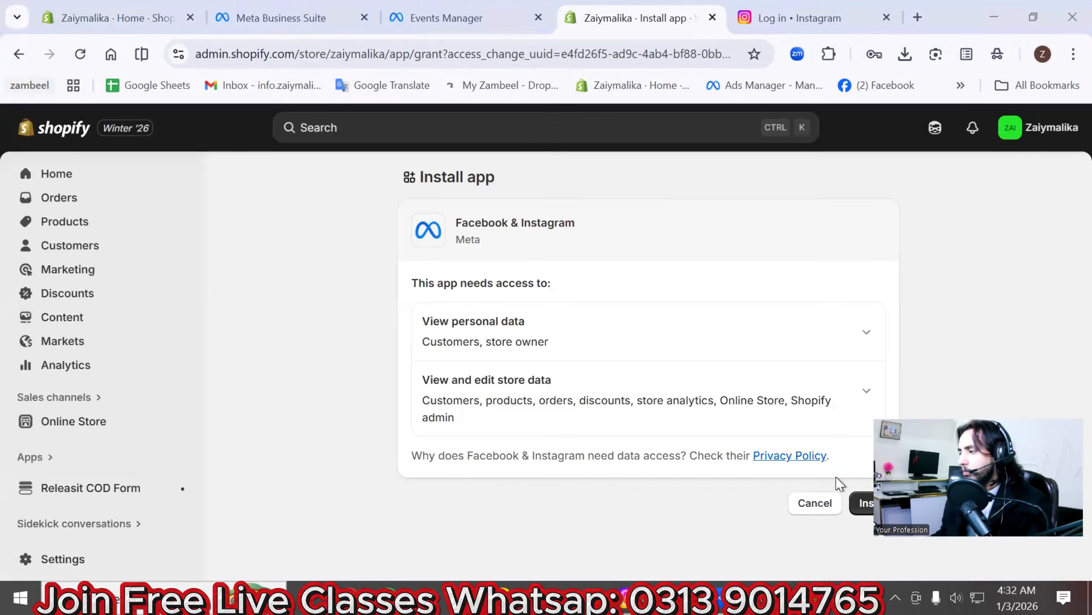
left_click_drag(978, 477, 988, 331)
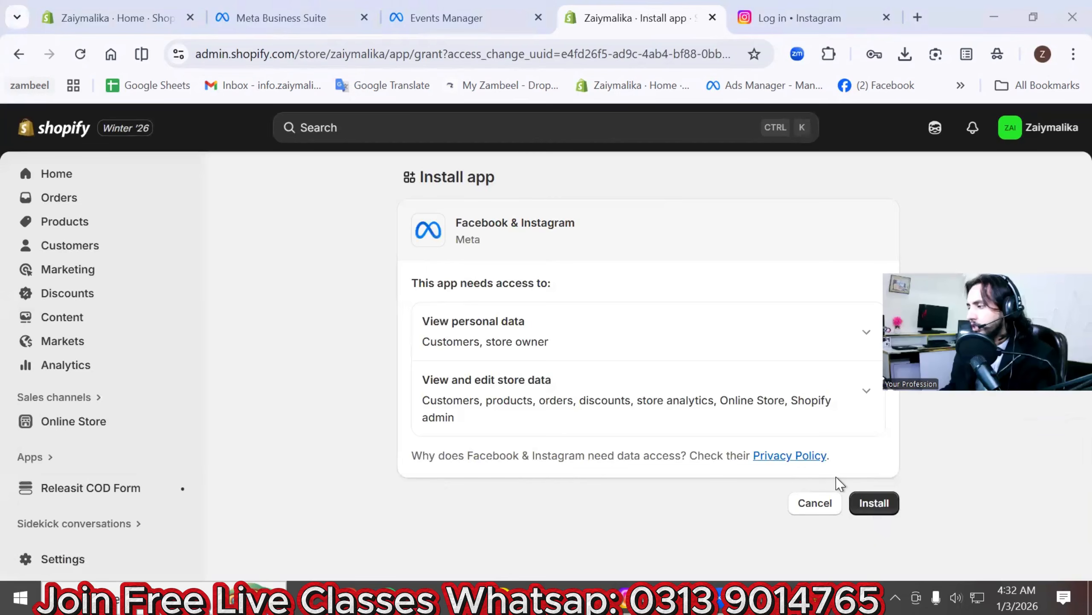
left_click(874, 503)
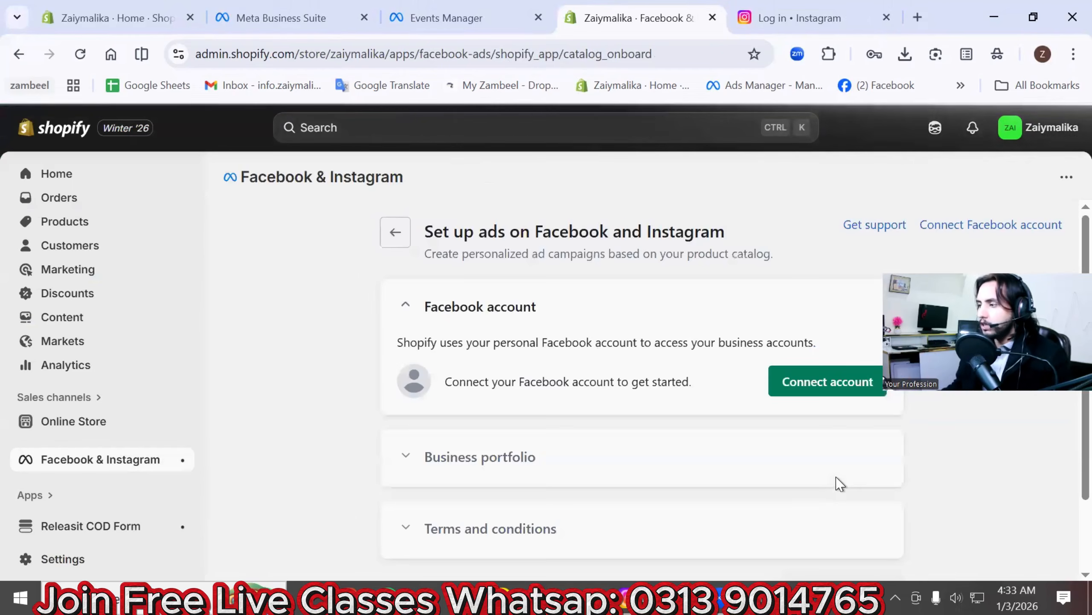
Connect the Facebook account to the Facebook & Instagram app, confirming it and allowing business assets to be shared with Shopify
left_click(840, 387)
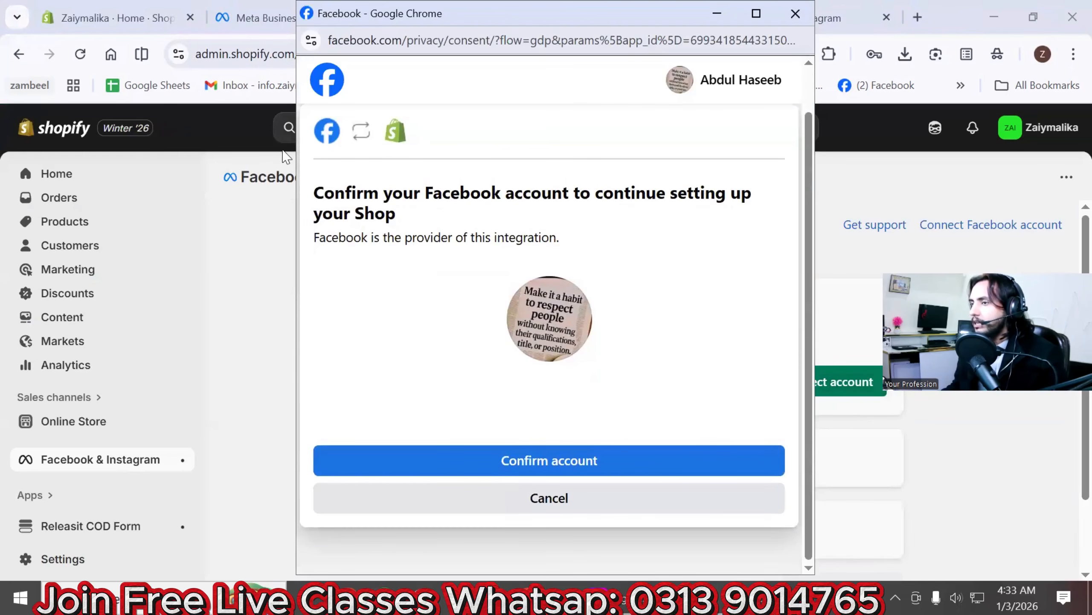
left_click_drag(323, 192, 661, 220)
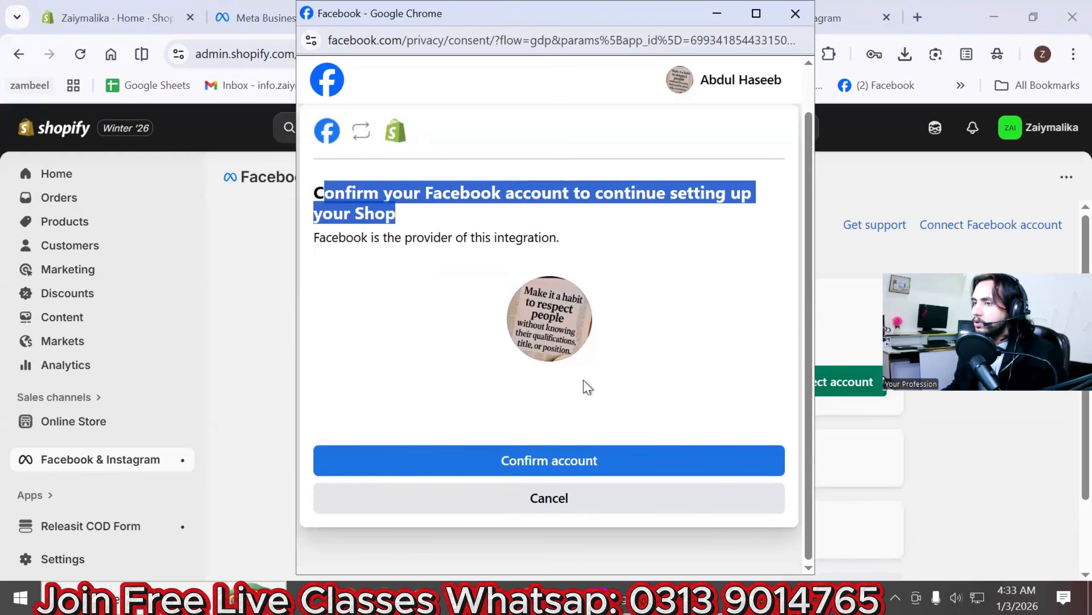
left_click(572, 464)
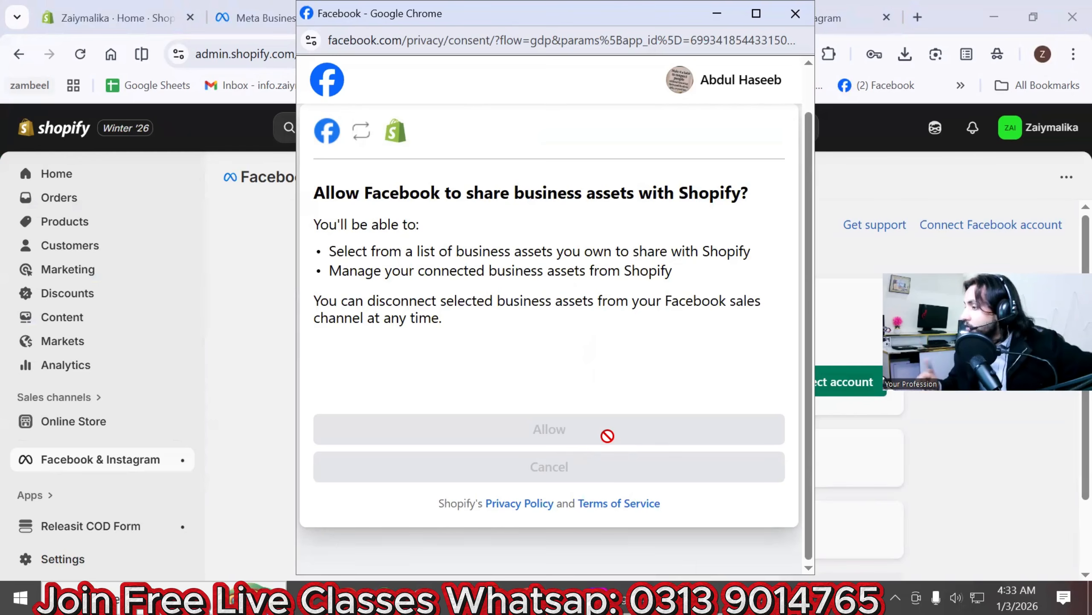
left_click(717, 19)
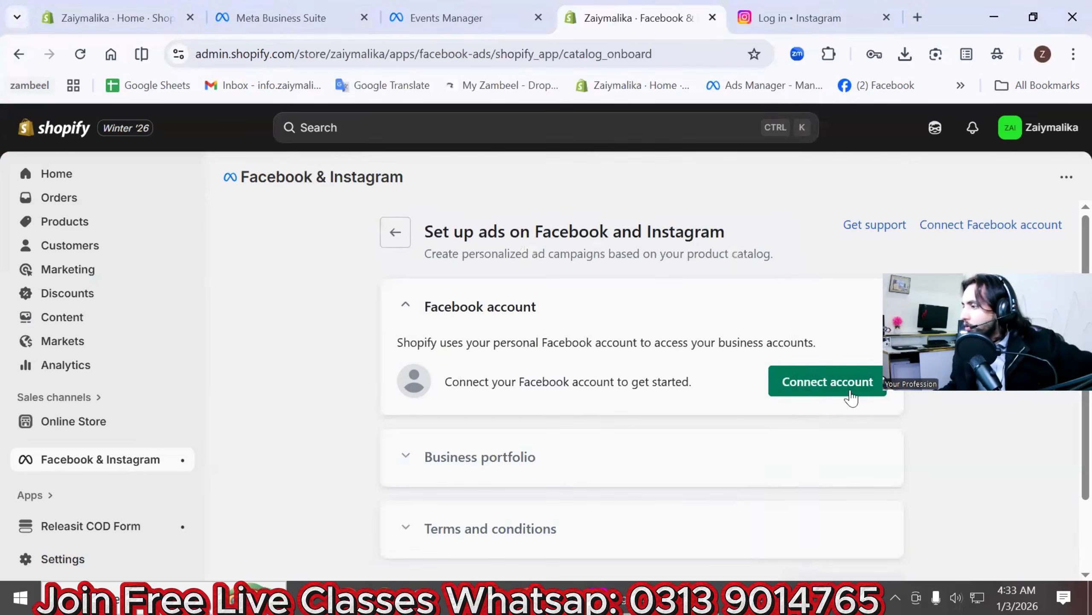
left_click(840, 390)
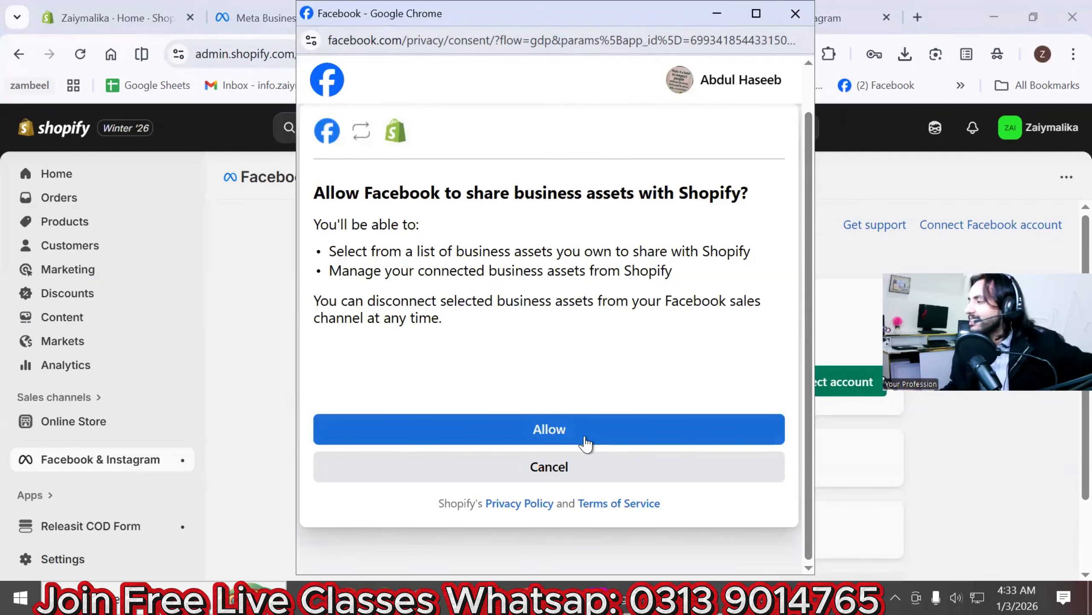
left_click(586, 444)
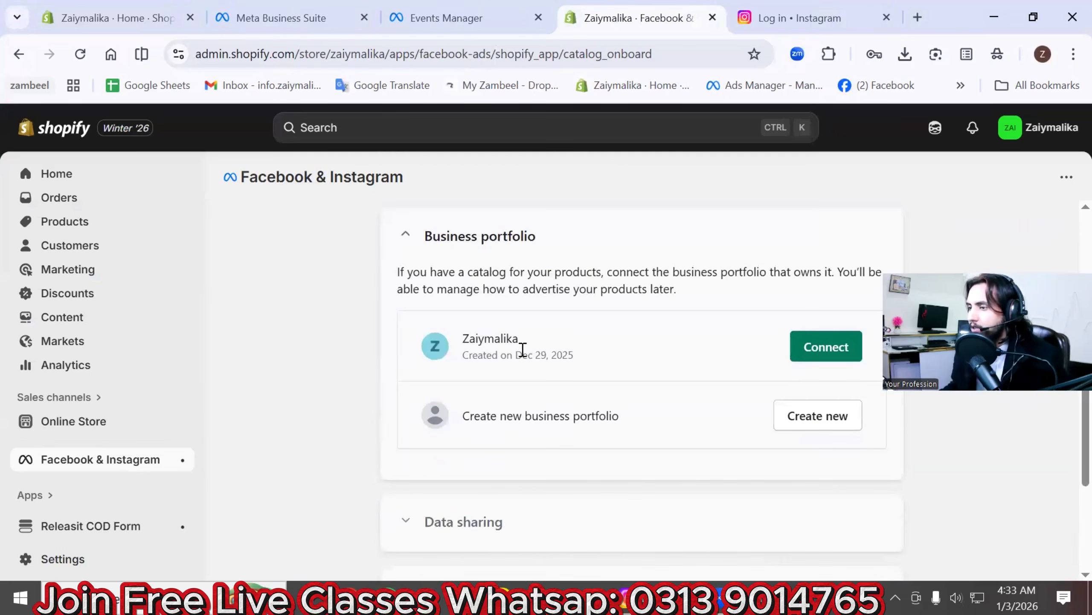
Connect the Zaiymalika business portfolio and save Maximum as the data sharing preference
left_click(826, 348)
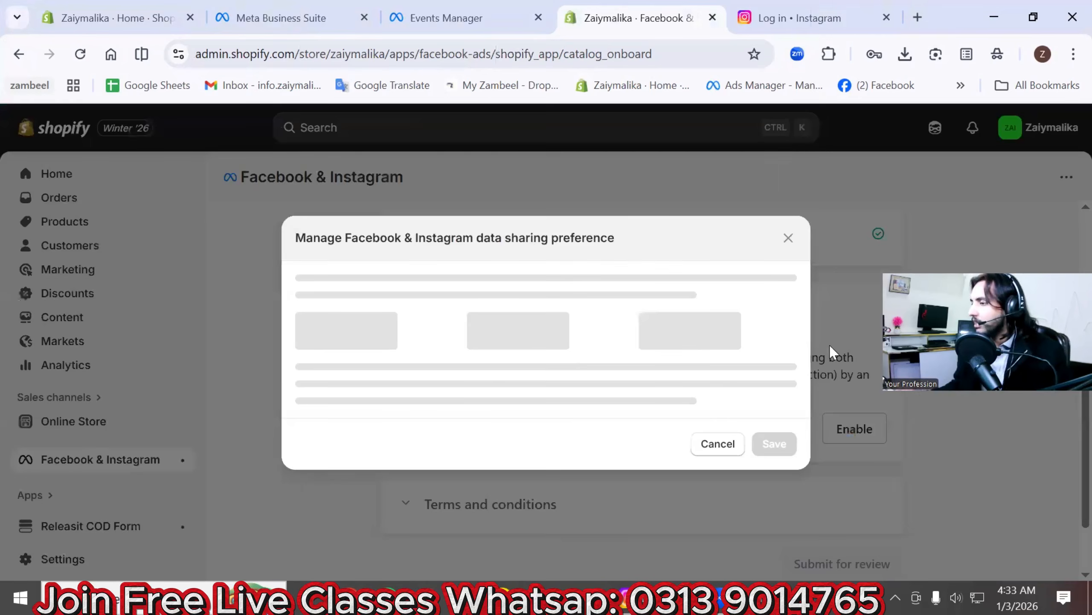
left_click(718, 406)
scroll(719, 409, "down", 2)
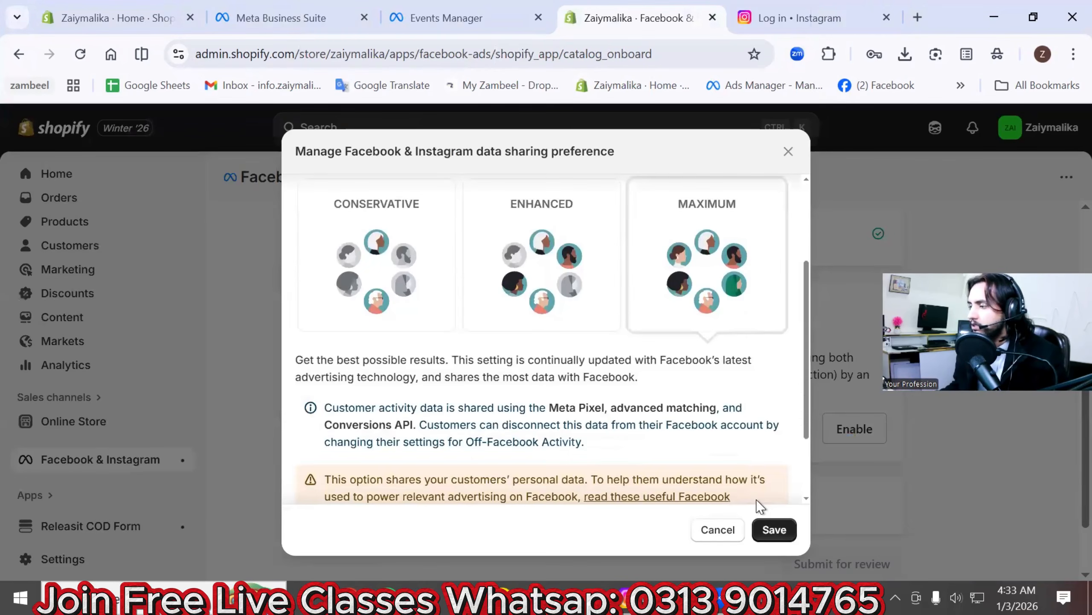
left_click(770, 528)
scroll(710, 405, "down", 5)
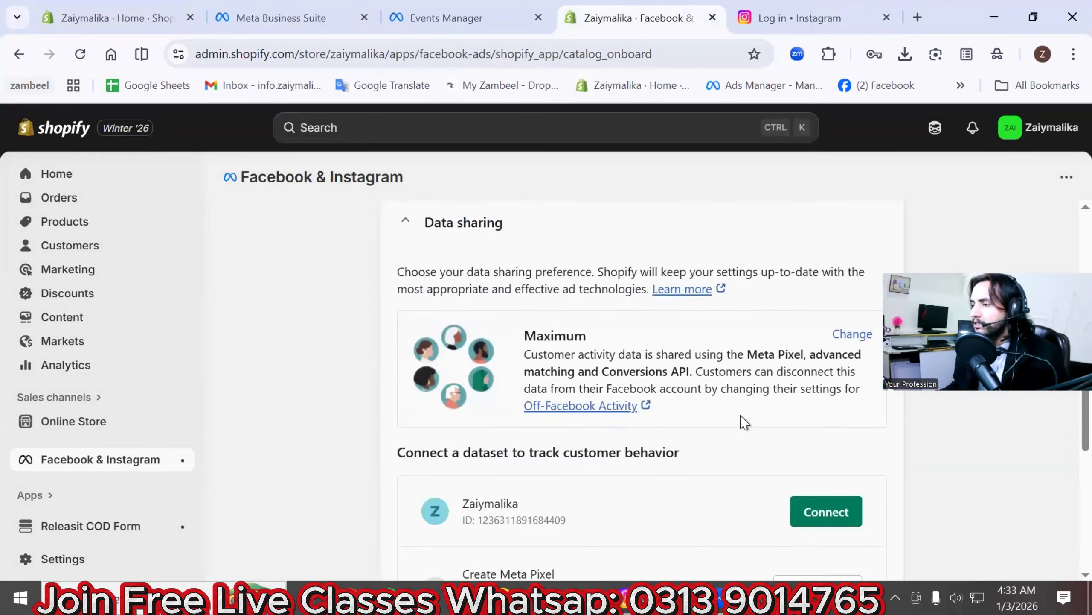
Connect the Zaiymalika dataset for tracking customer behavior and submit the ads setup for review
left_click_drag(473, 382, 559, 380)
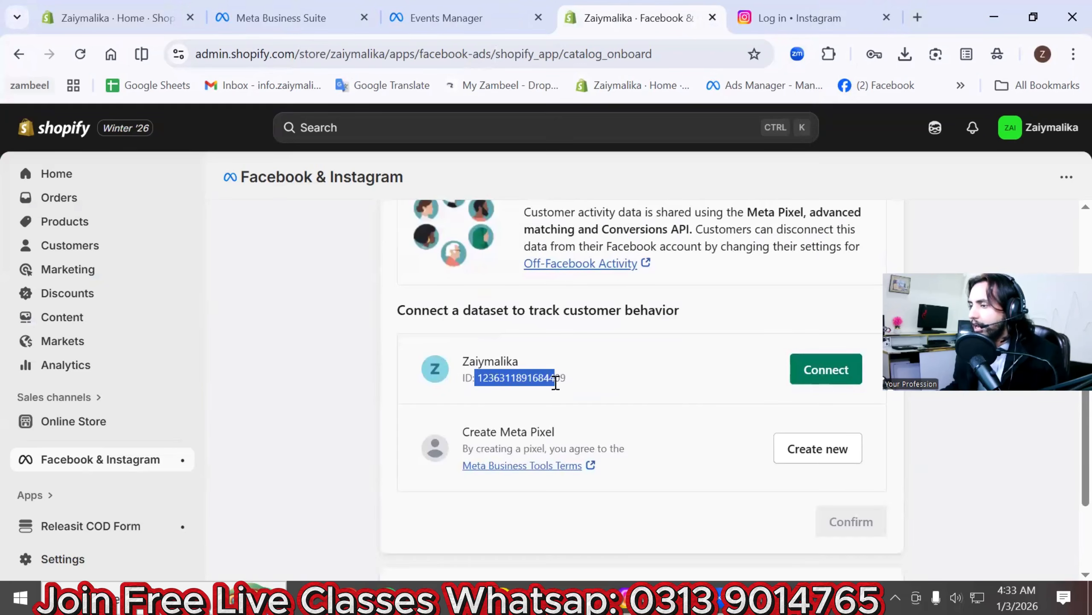
left_click(781, 372)
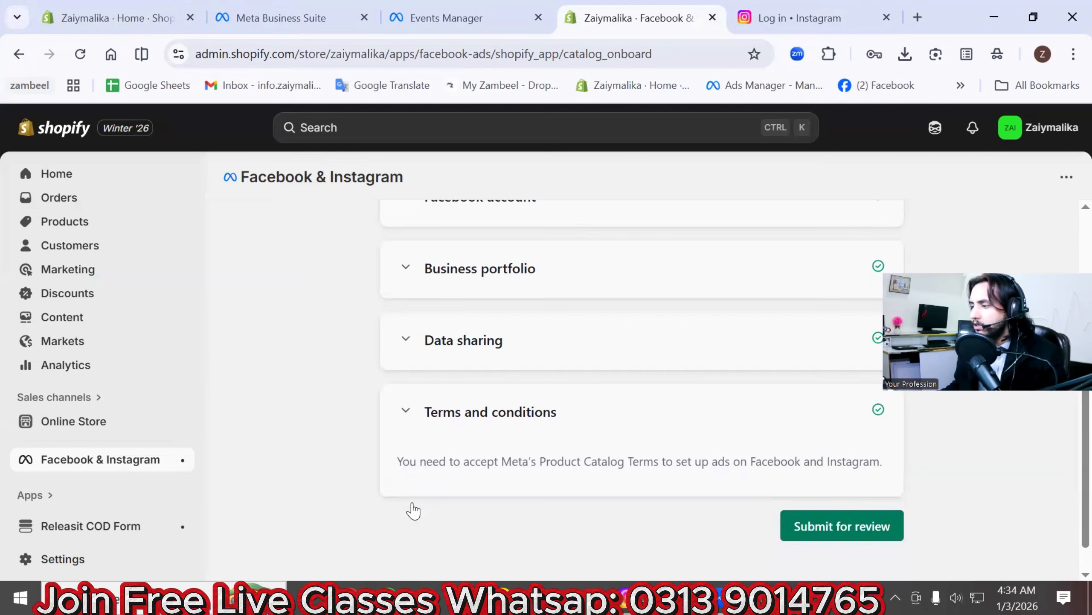
left_click(845, 514)
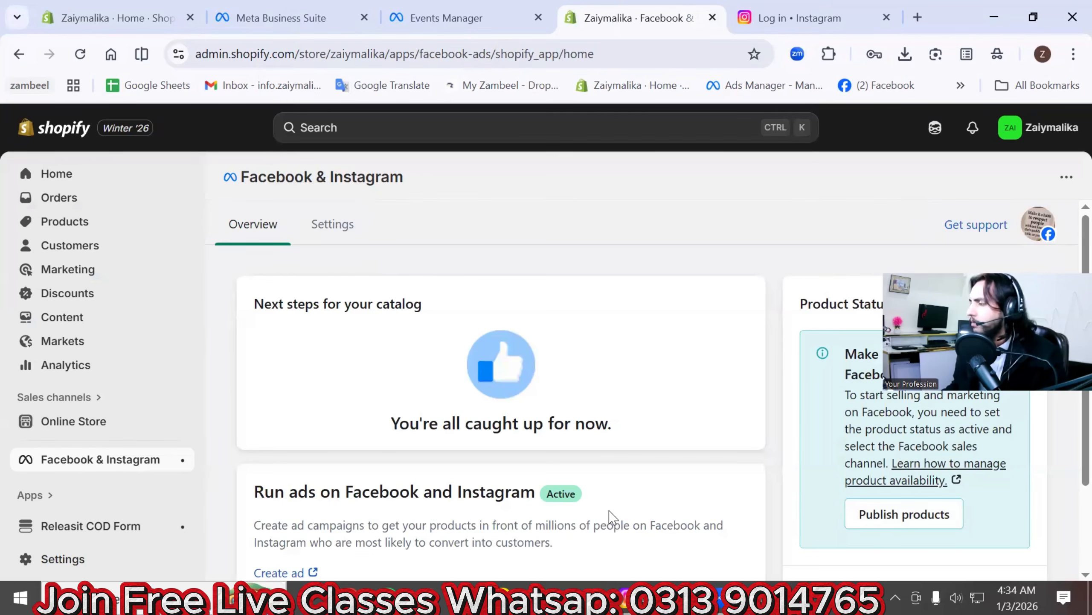
scroll(602, 514, "down", 3)
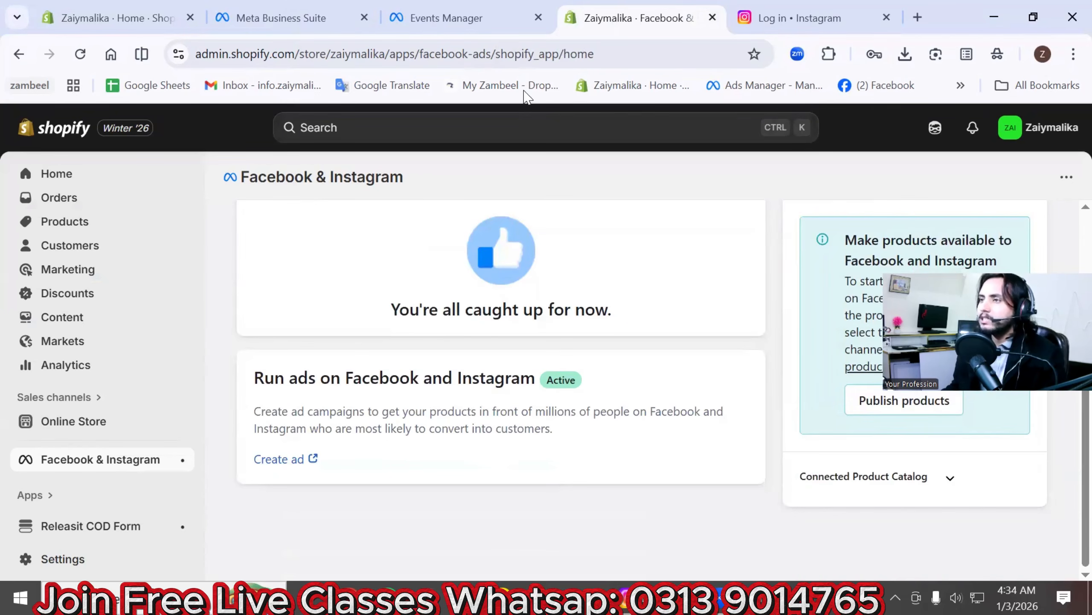
Switch back to Events Manager and advance the Shopify connection to the Verify connection stage
left_click(470, 17)
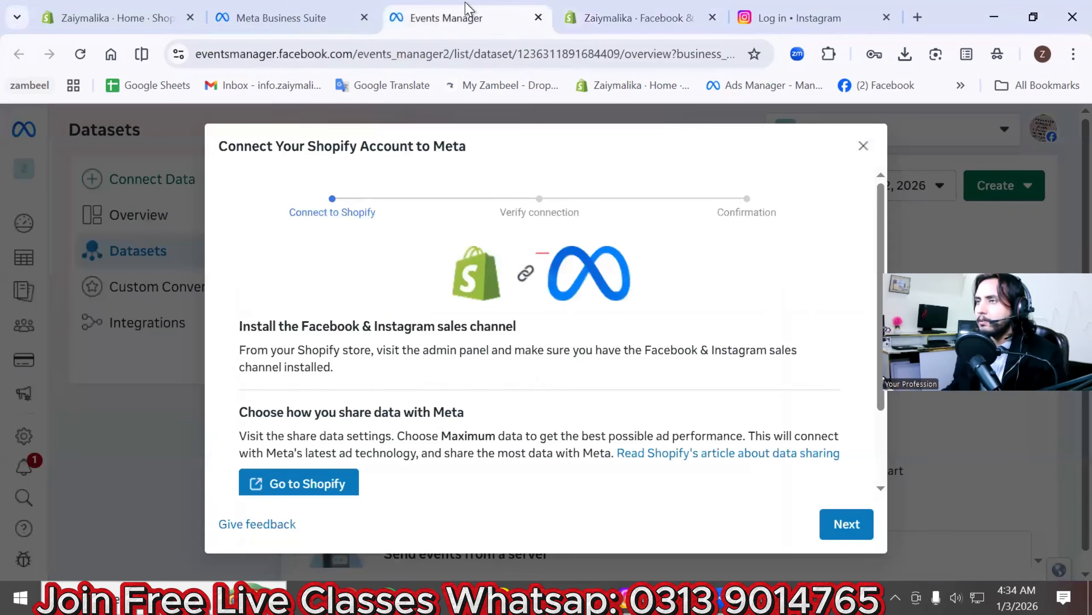
scroll(572, 345, "down", 2)
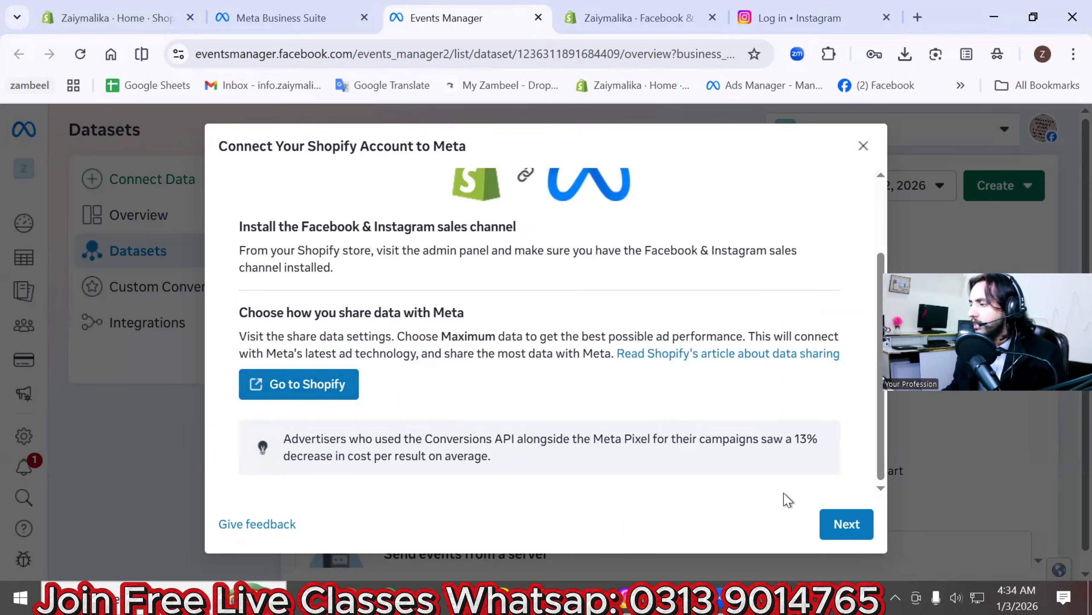
left_click(845, 524)
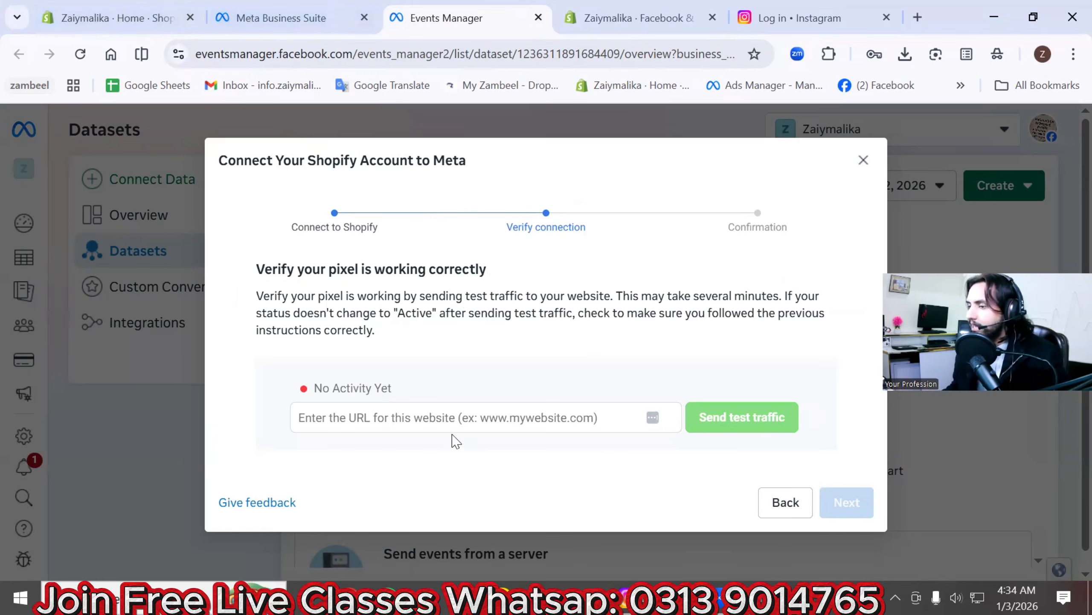
left_click(408, 416)
type("https://zaiymalika.com/")
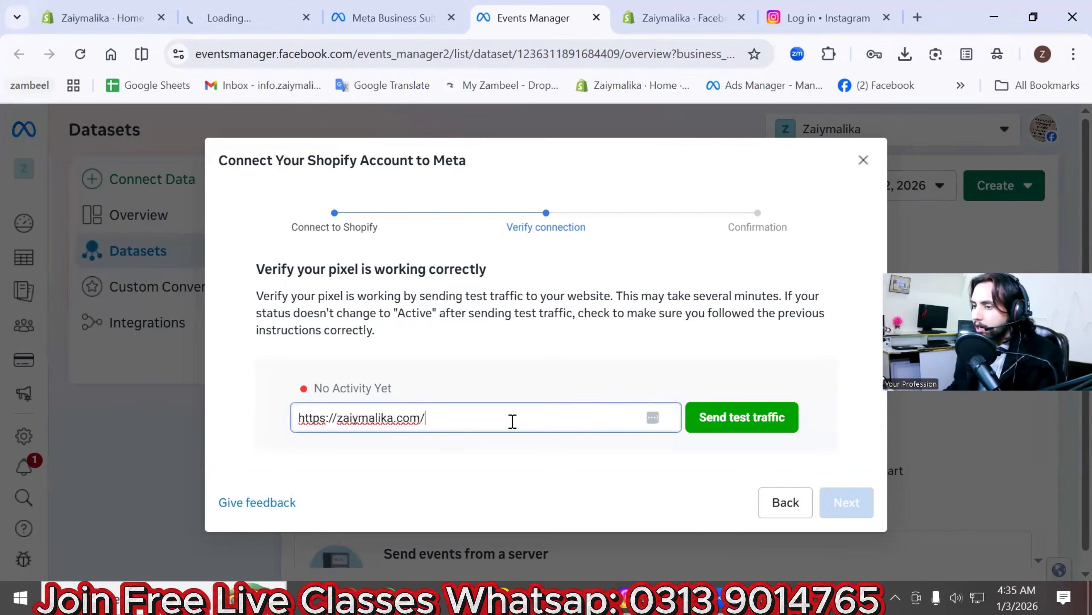
left_click(716, 429)
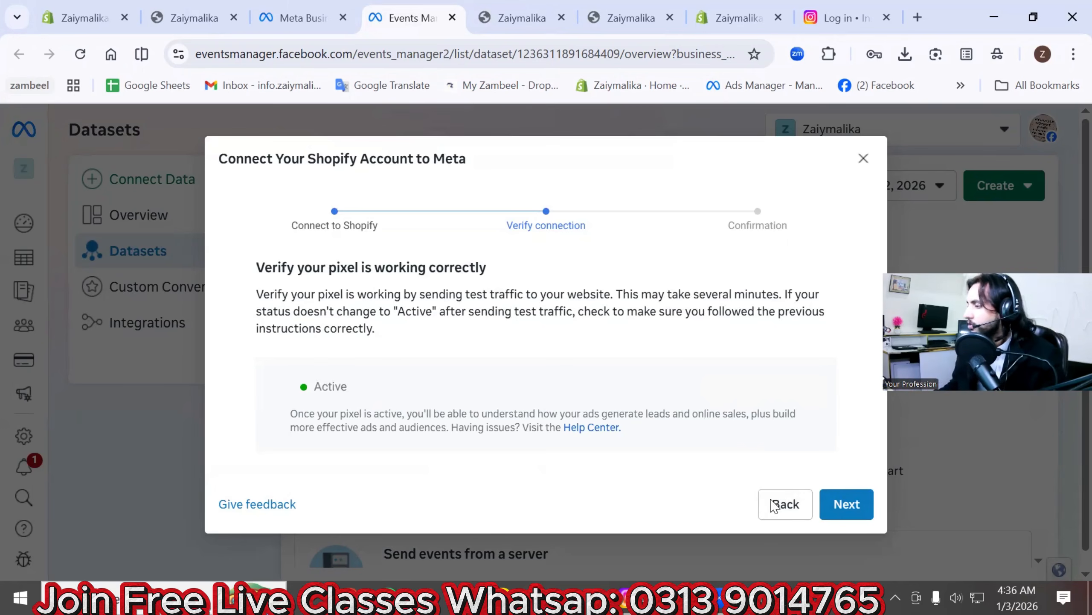
left_click(862, 504)
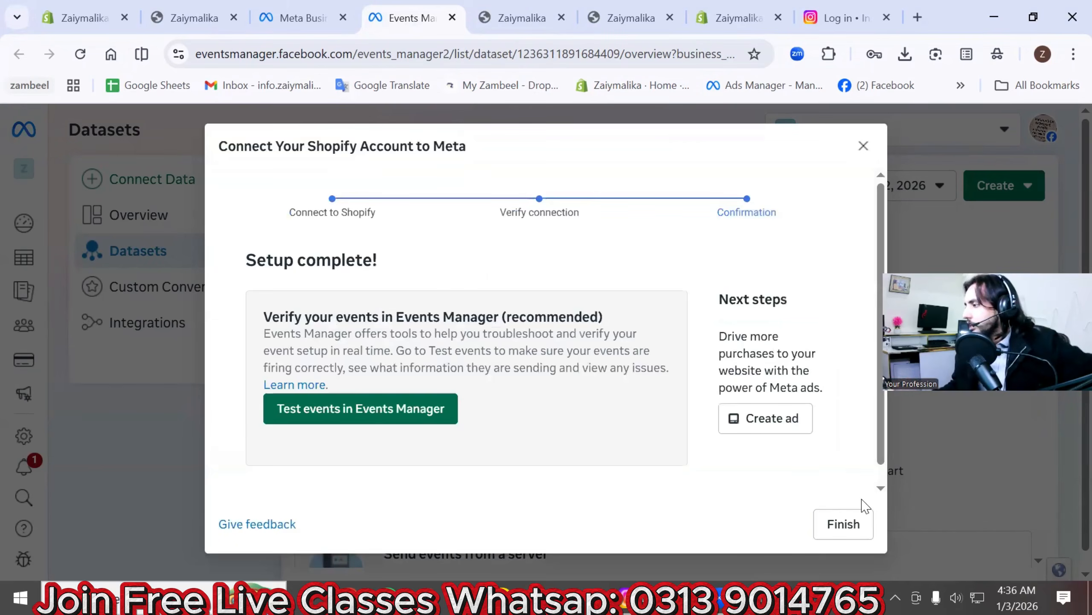
left_click(851, 506)
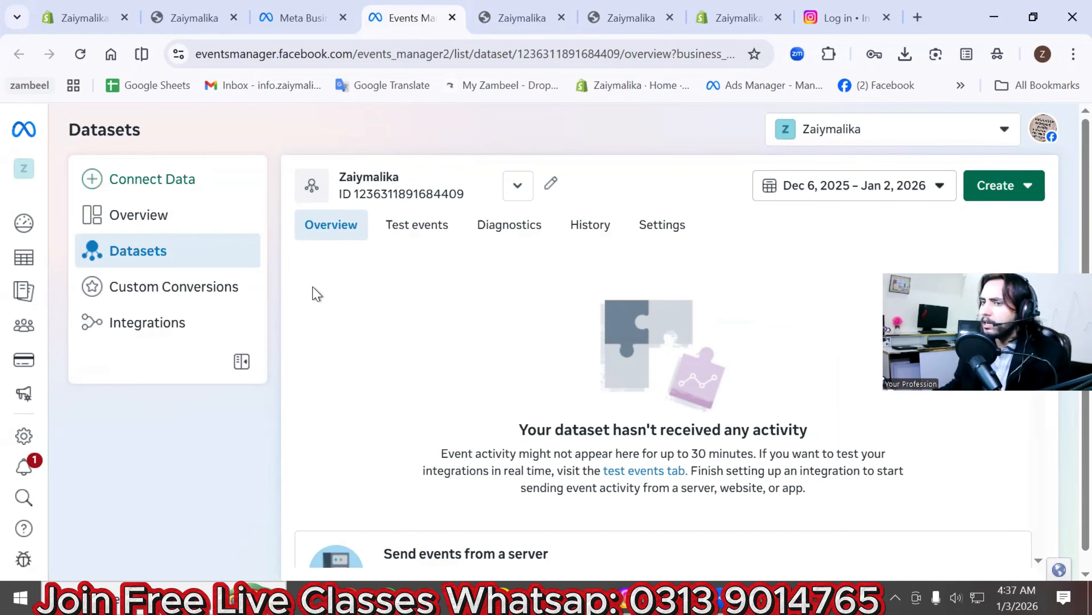
Return to the Meta business settings, dismiss the dataset creation notice, and review the Zaiymalika dataset's event status and assigned people
left_click(262, 8)
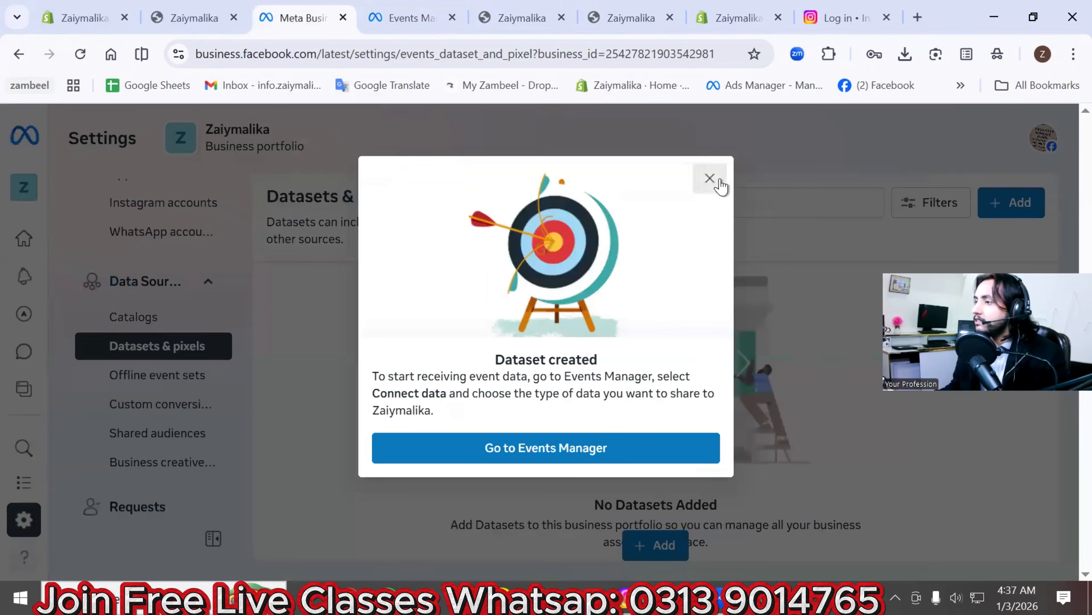
left_click(710, 178)
scroll(702, 432, "down", 2)
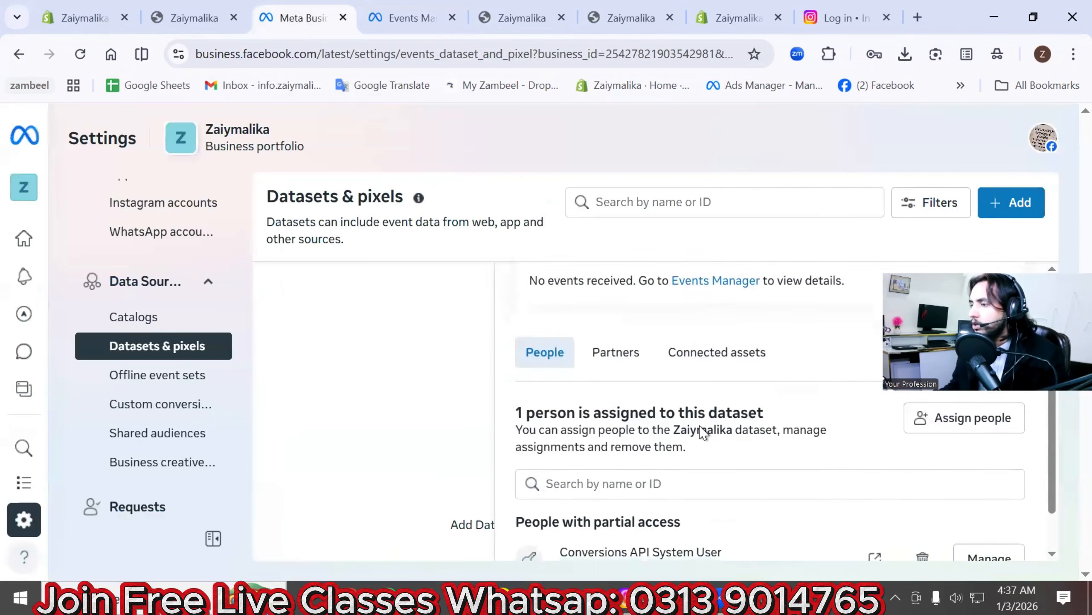
scroll(702, 432, "down", 1)
scroll(703, 415, "up", 3)
left_click_drag(566, 363, 761, 357)
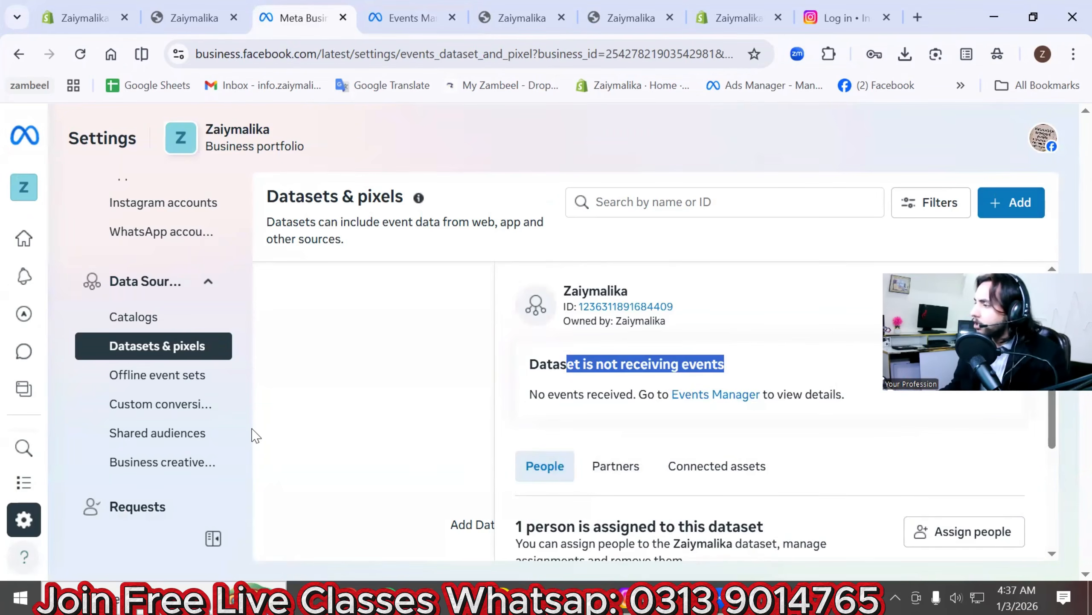
Open the business asset groups settings of the Zaiymalika portfolio
scroll(215, 405, "up", 3)
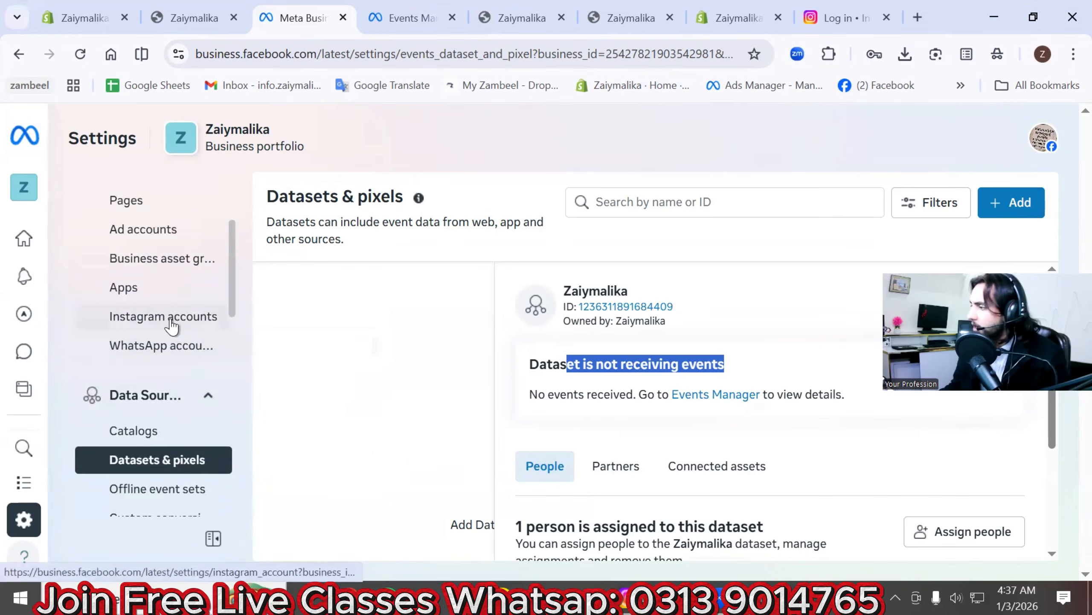
scroll(171, 326, "up", 3)
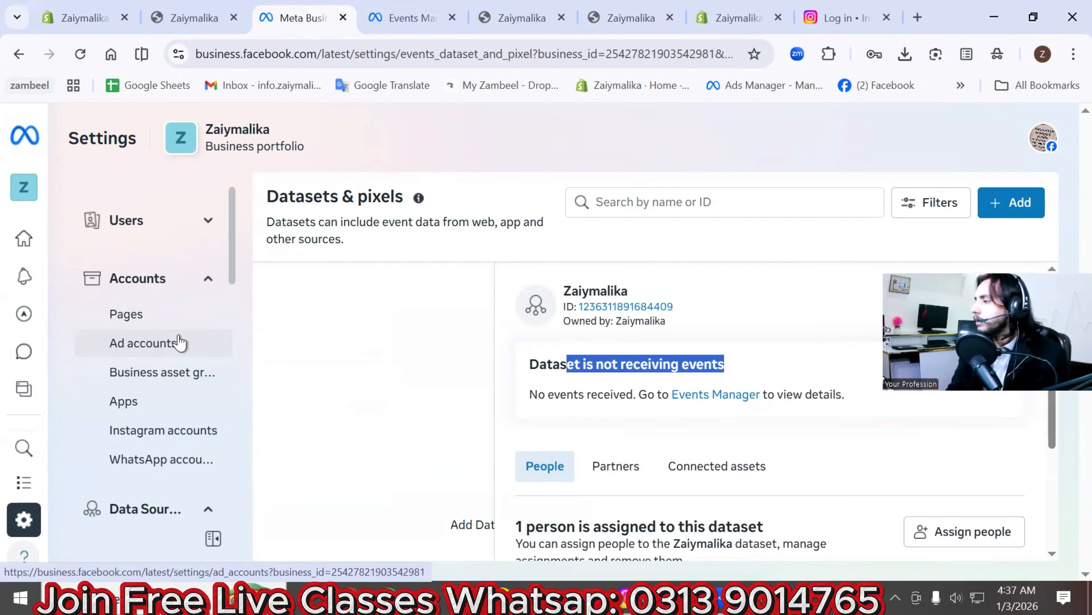
left_click(163, 372)
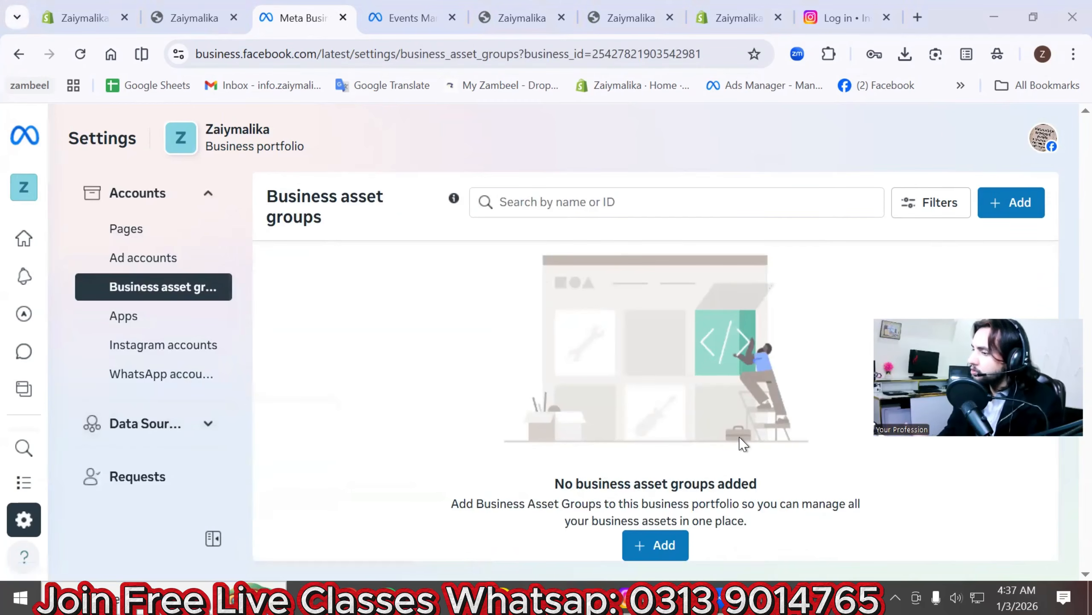